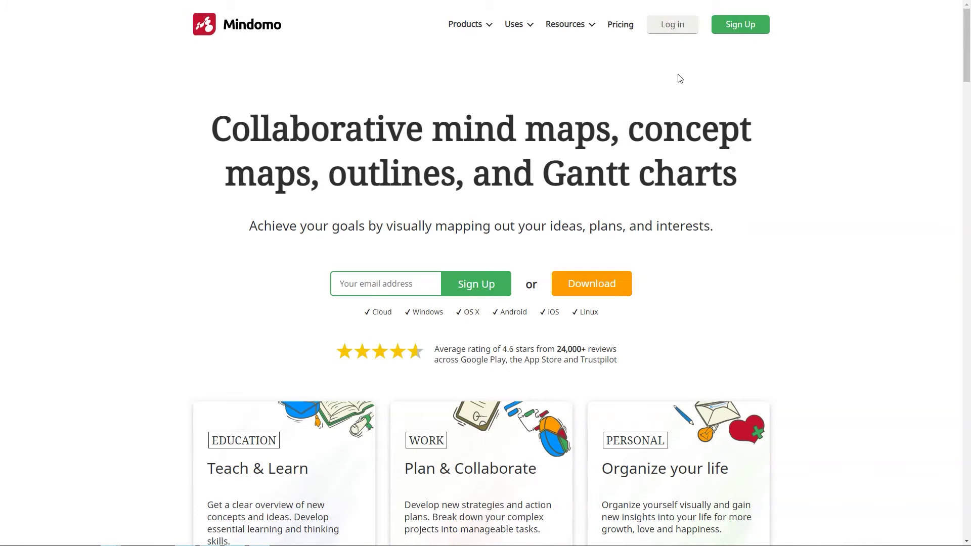
# Log in with the account email and password, then create a blank Outline document
pyautogui.click(666, 31)
pyautogui.click(485, 141)
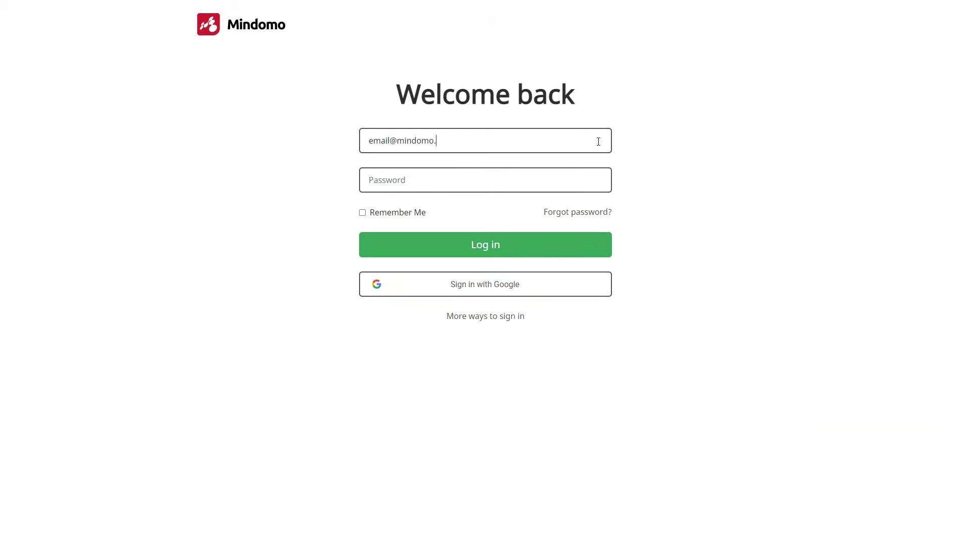
pyautogui.press('Tab')
pyautogui.write('password')
pyautogui.click(505, 245)
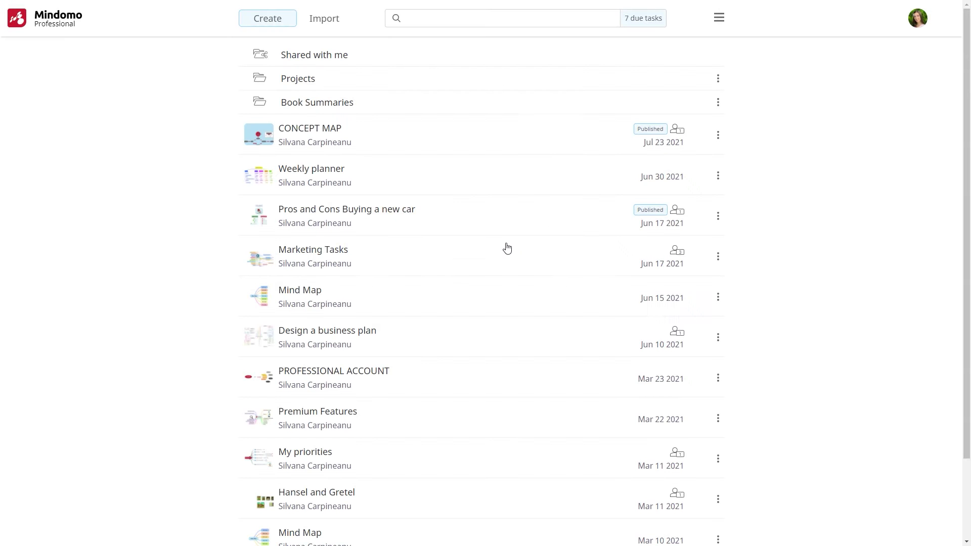
pyautogui.click(259, 20)
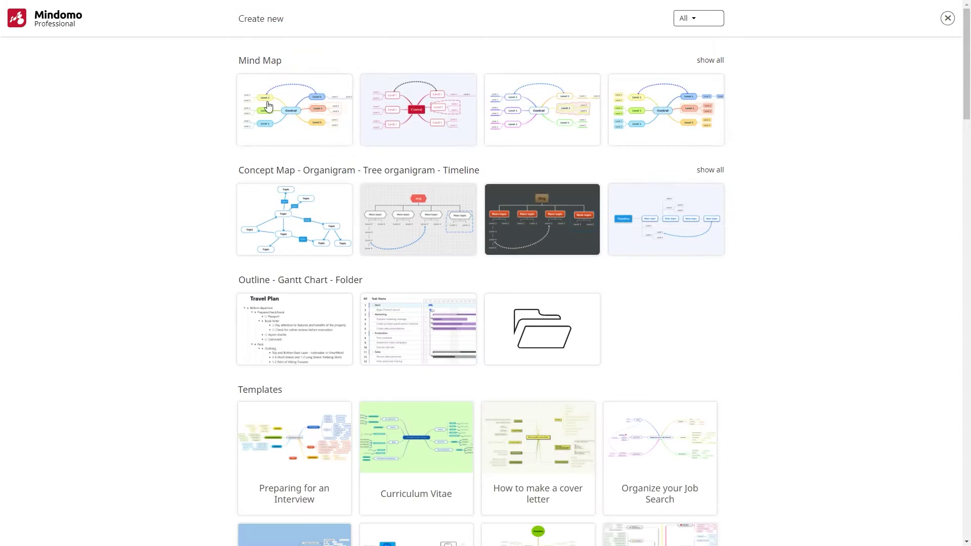
pyautogui.click(299, 333)
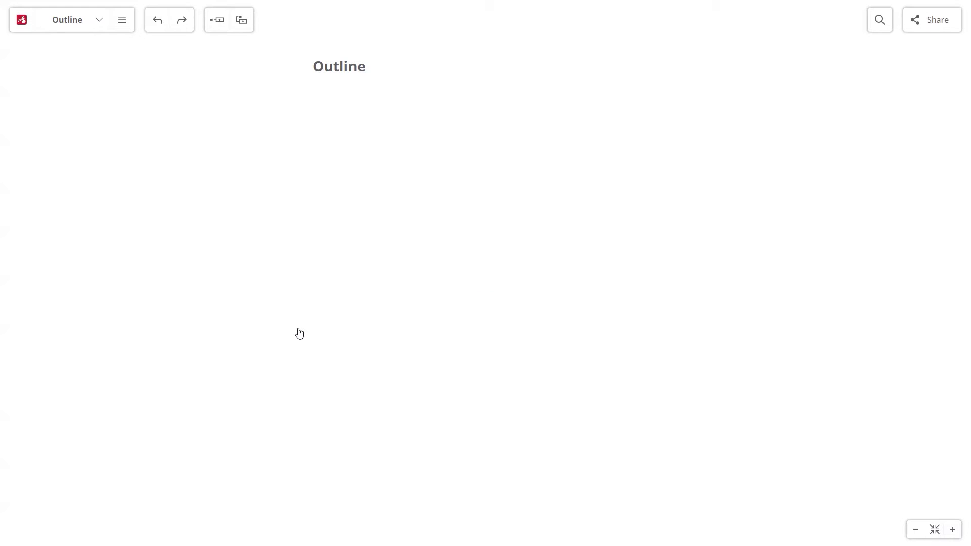
# Title the outline 'To do list' and enter topics with indented subtasks, Business meetings through Google Ads
pyautogui.hotkey('ctrl', 'a')
pyautogui.write('To do list')
pyautogui.press('Return')
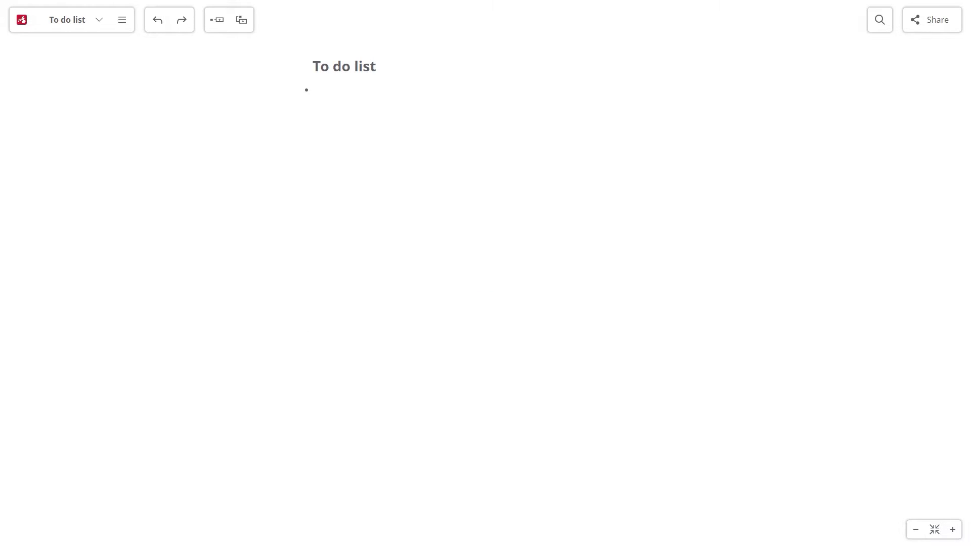
pyautogui.write('ngs')
pyautogui.press('Return')
pyautogui.press('Tab')
pyautogui.write('Meeting with the marketing department')
pyautogui.press('Return')
pyautogui.write('Meeting with the CEO')
pyautogui.press('Return')
pyautogui.hotkey('shift', 'Tab')
pyautogui.press('Return')
pyautogui.press('Tab')
pyautogui.write('Daily check: Fac')
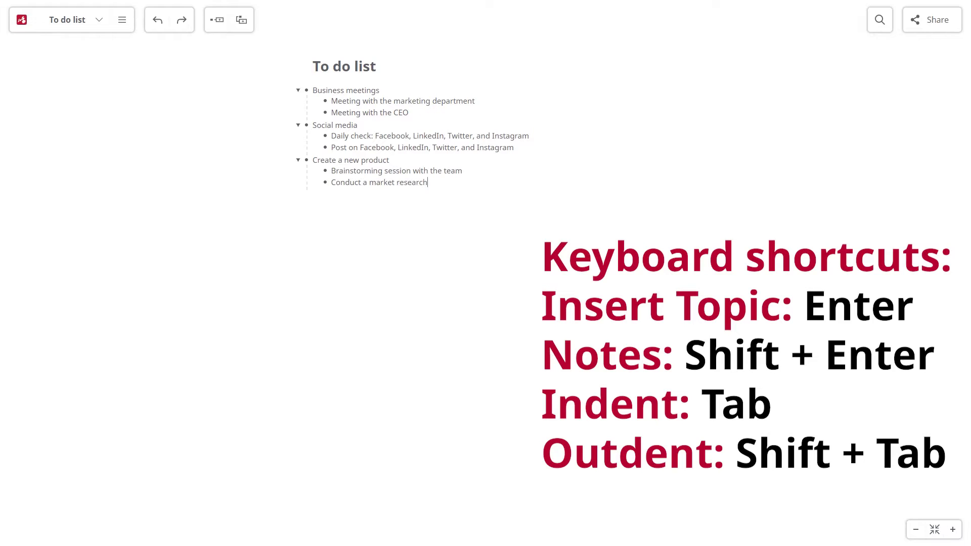
pyautogui.press('Return')
pyautogui.write('Select the best ideas')
pyautogui.press('Return')
pyautogui.write('Calculate the budget')
pyautogui.press('Return')
pyautogui.write('paign on Google Ads')
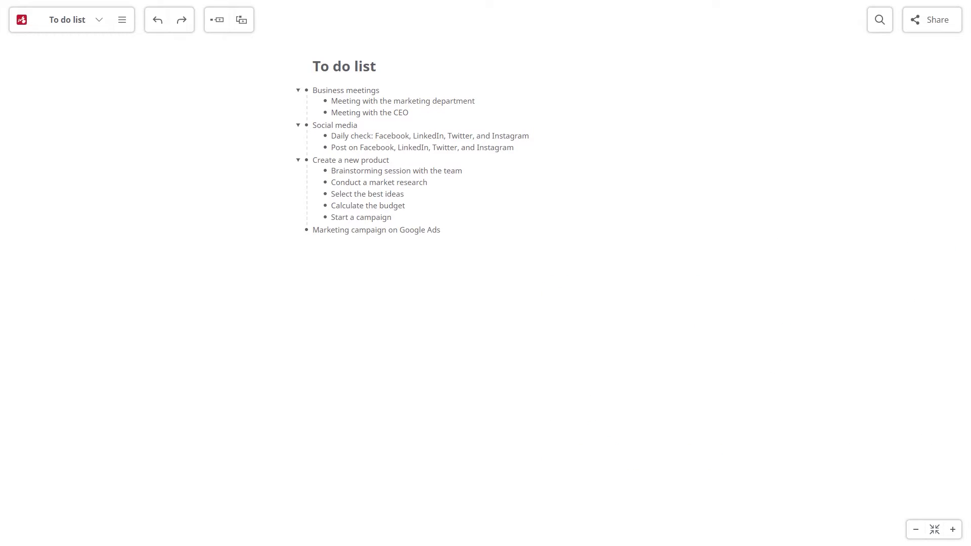
# Zoom the outline view in three levels, then back out one
pyautogui.click(952, 529)
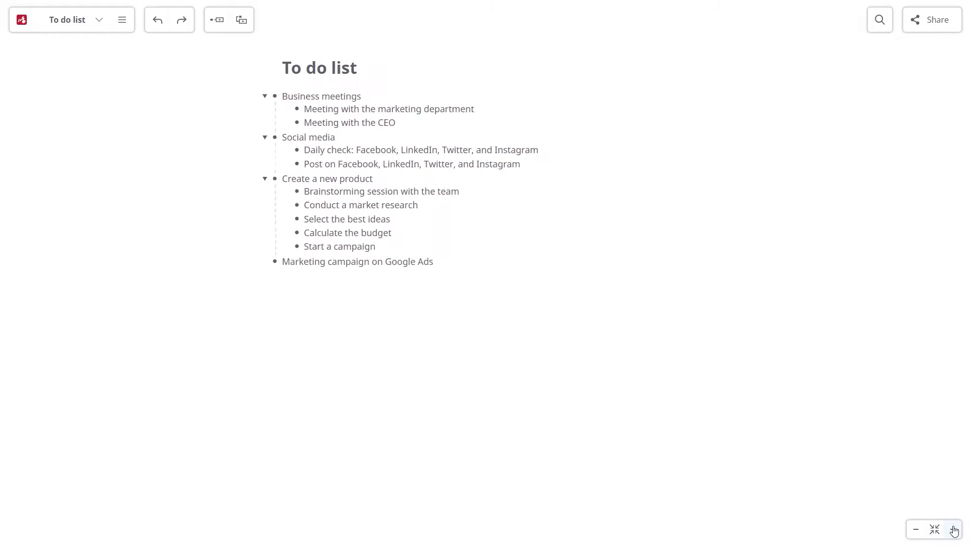
pyautogui.click(952, 530)
pyautogui.click(954, 531)
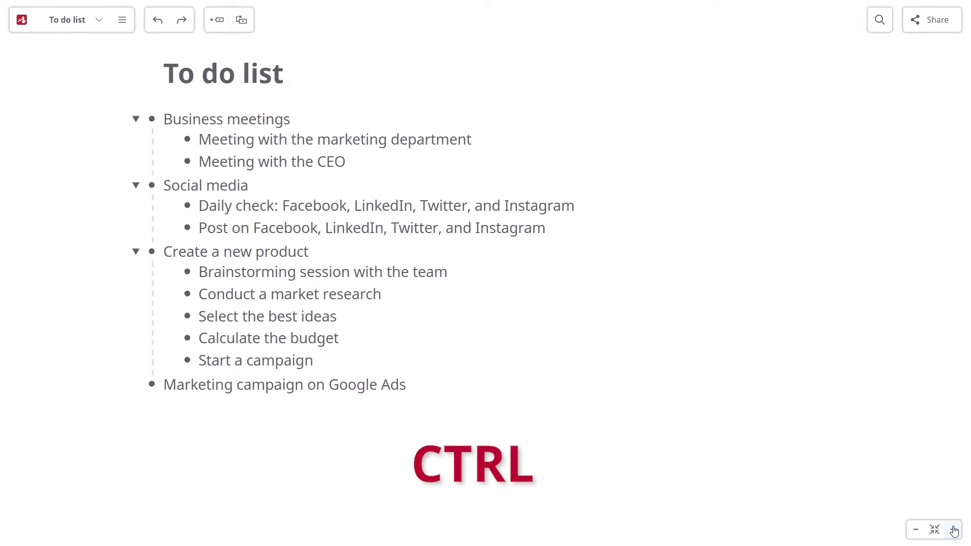
pyautogui.click(917, 530)
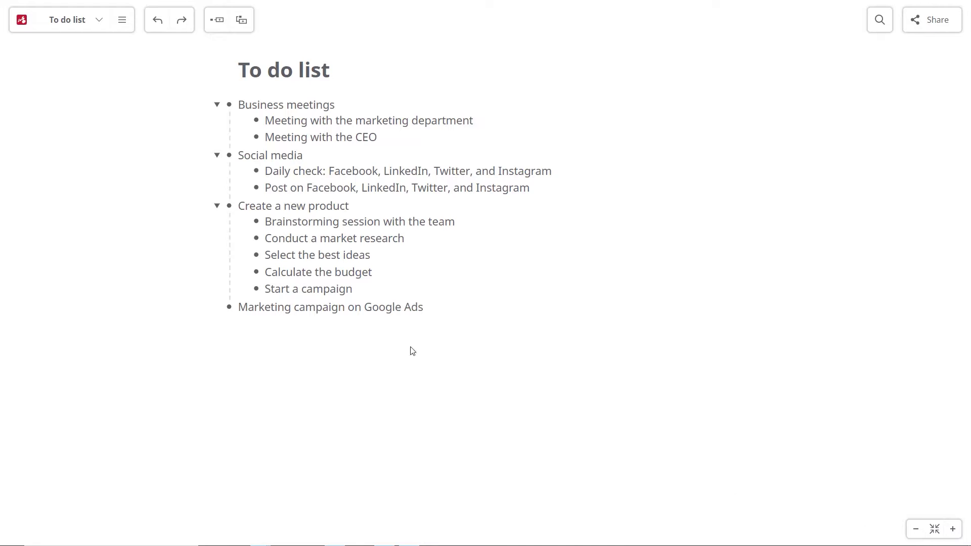
pyautogui.moveTo(228, 206); pyautogui.dragTo(225, 170)
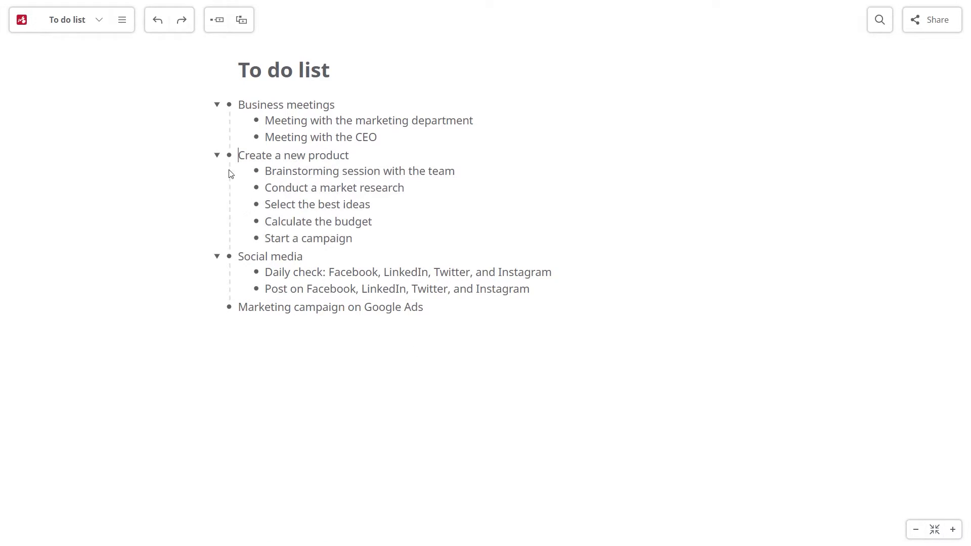
pyautogui.moveTo(229, 257); pyautogui.dragTo(224, 122)
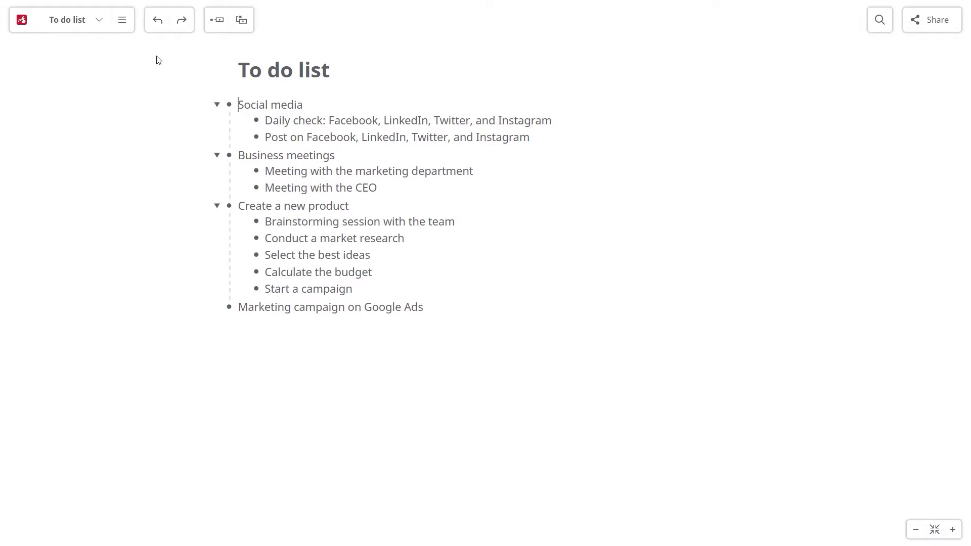
pyautogui.click(156, 19)
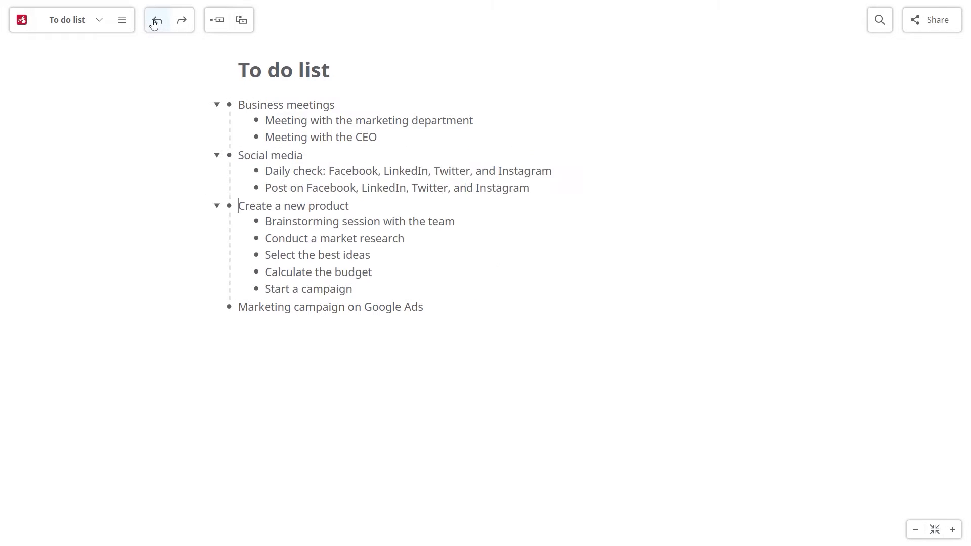
pyautogui.click(915, 20)
pyautogui.click(467, 326)
pyautogui.write('te')
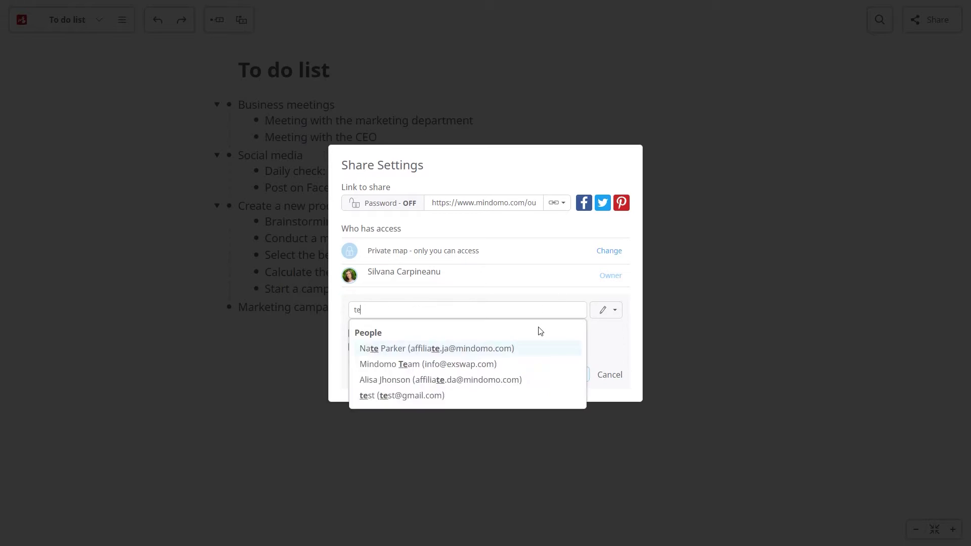
pyautogui.write('st.tom')
pyautogui.press('Return')
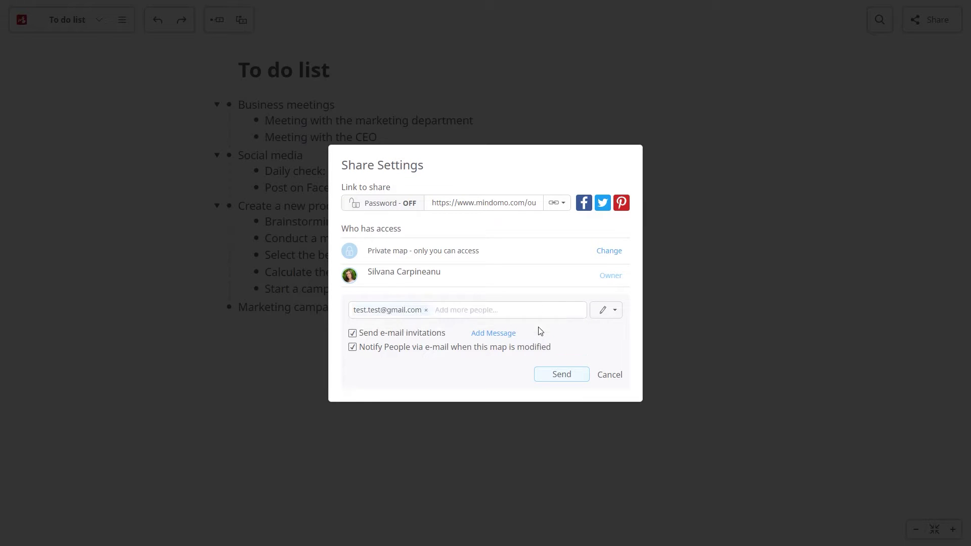
pyautogui.click(611, 313)
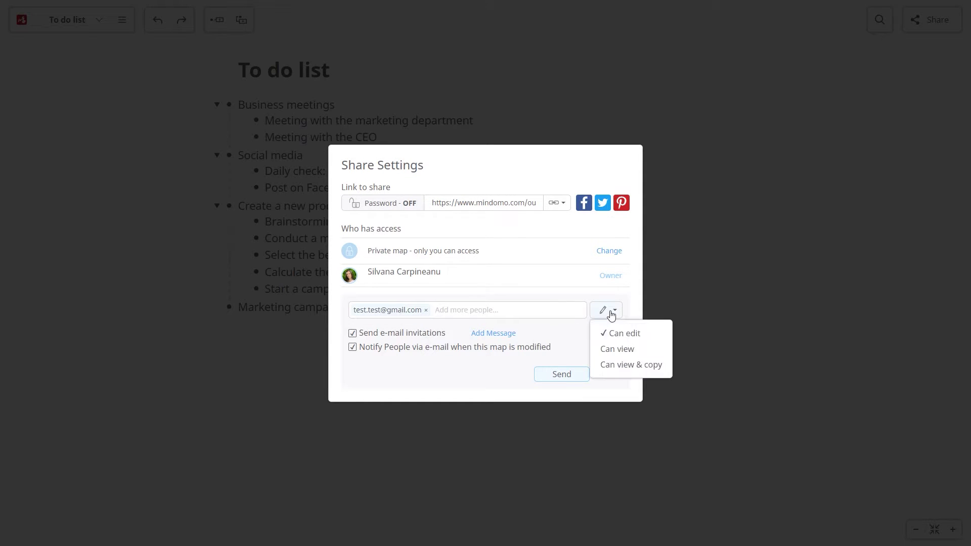
pyautogui.click(569, 379)
pyautogui.click(606, 304)
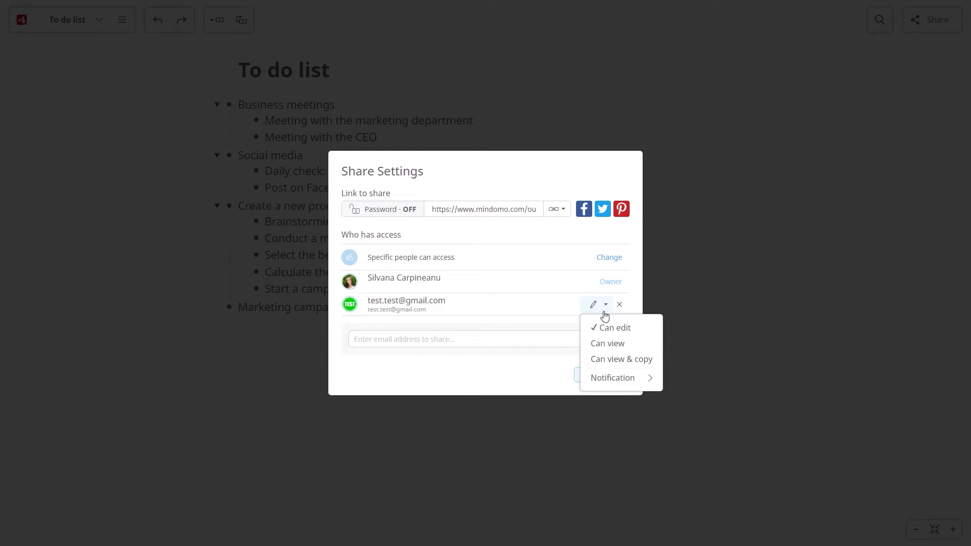
pyautogui.click(615, 378)
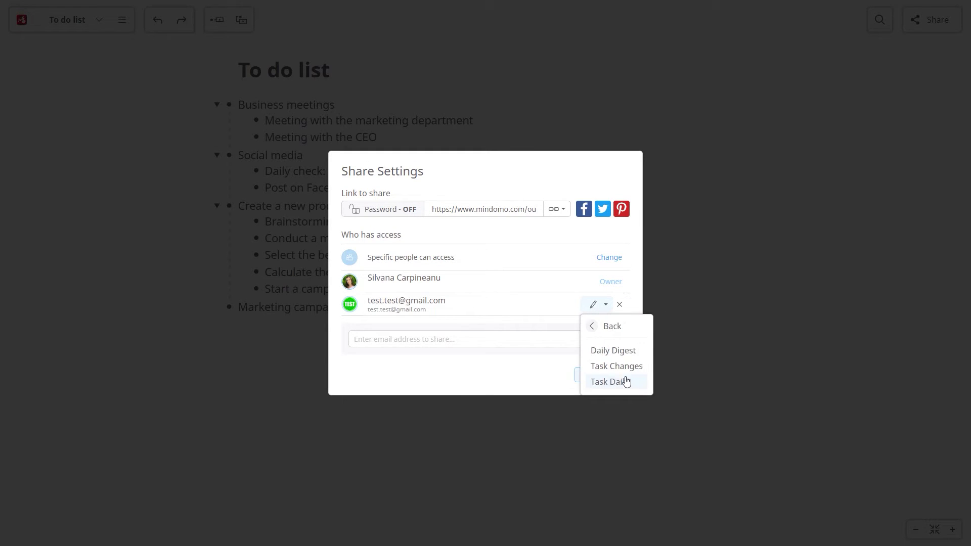
pyautogui.click(569, 334)
# Leave the map without a password and set link access to 'Anyone with the link can edit'
pyautogui.click(410, 210)
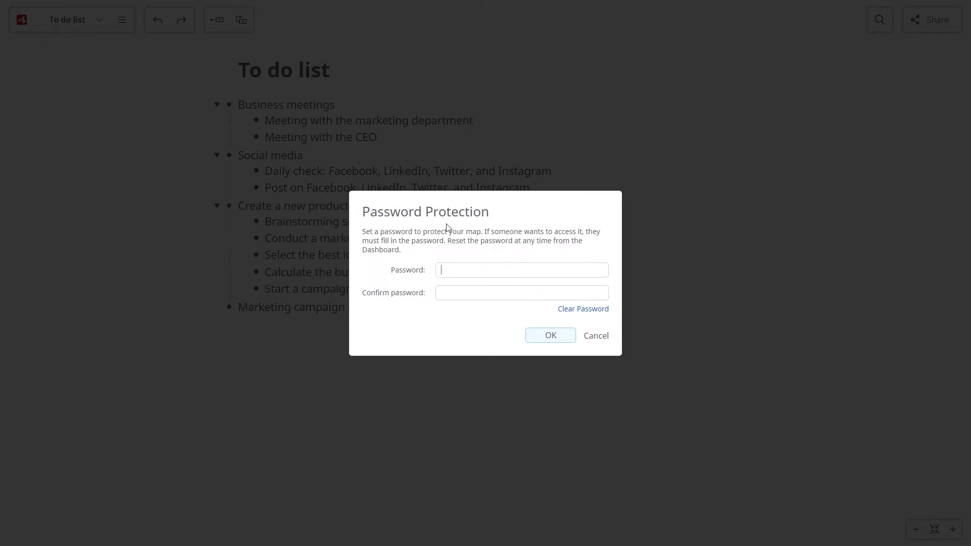
pyautogui.click(596, 338)
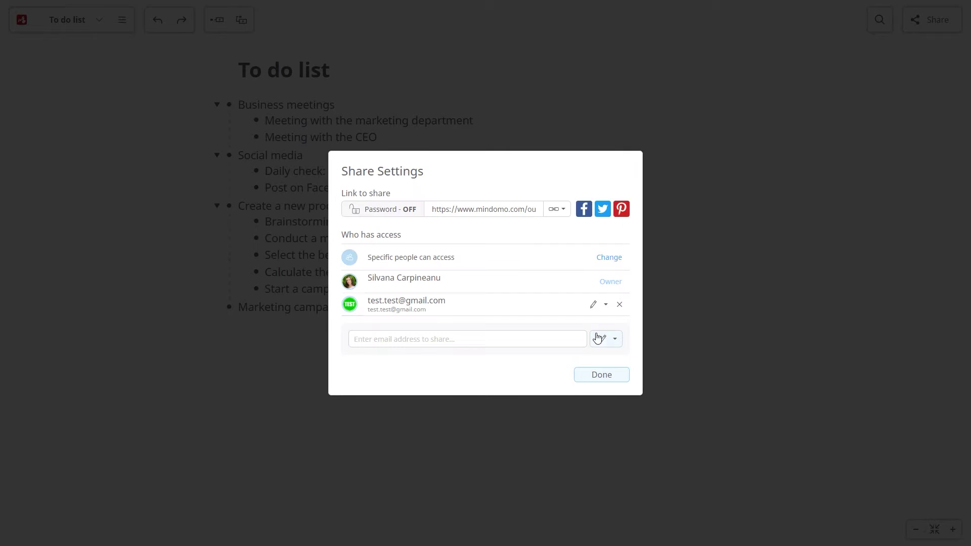
pyautogui.click(605, 260)
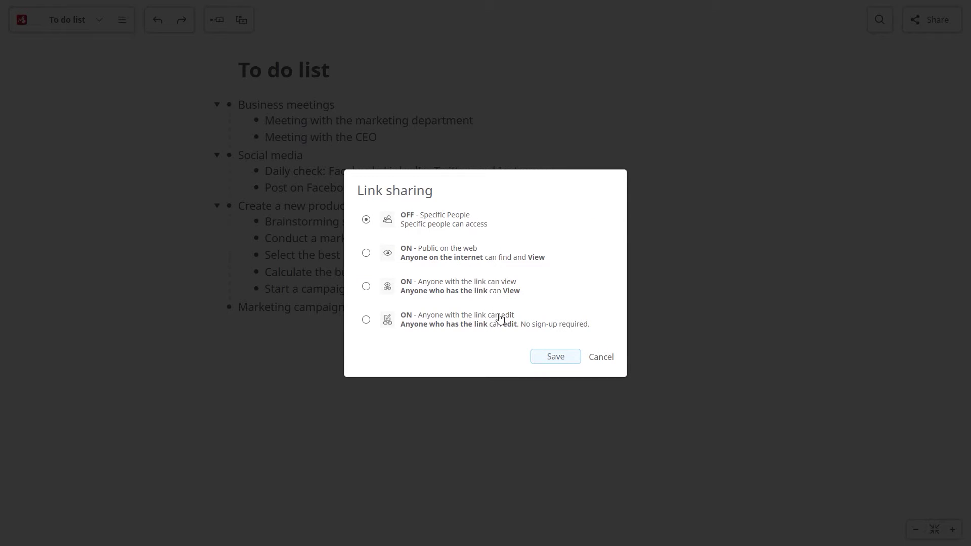
pyautogui.click(548, 360)
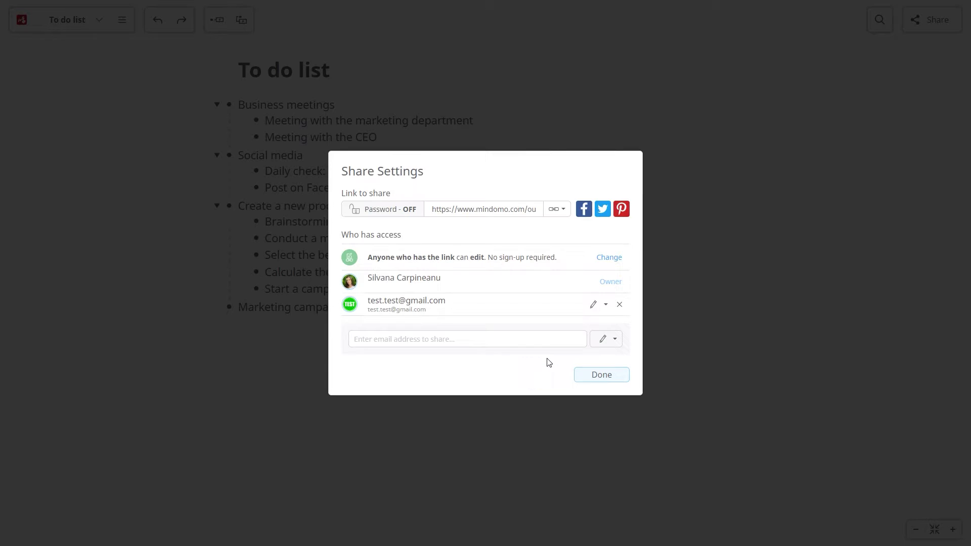
pyautogui.click(598, 375)
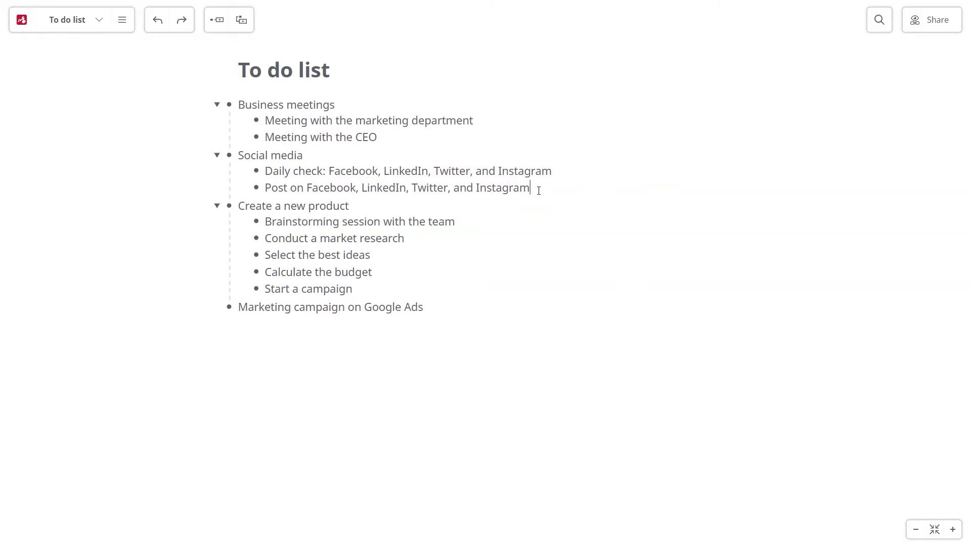
# Add a note to the Instagram posting item with a bulleted list of content types
pyautogui.rightClick(538, 190)
pyautogui.click(576, 205)
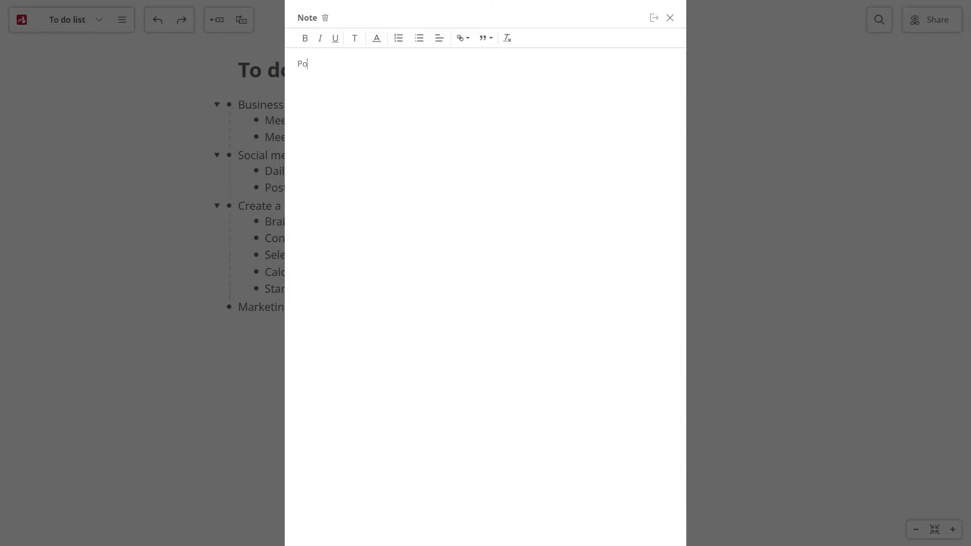
pyautogui.write('Post 3-4 times per week. Type')
pyautogui.write('s of content:')
pyautogui.press('Return')
pyautogui.click(419, 38)
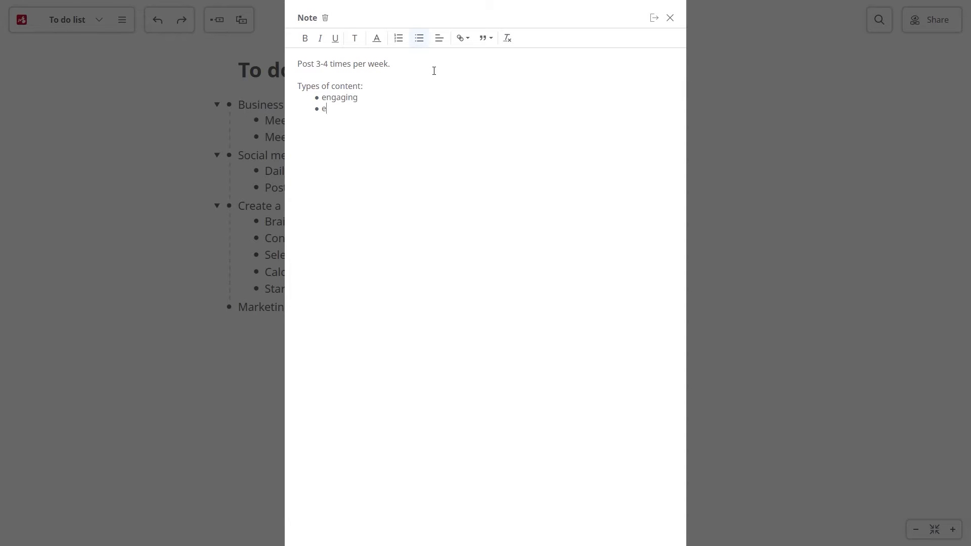
pyautogui.write('engaging educational informational')
# Bold '3-4 times per week', colour 'educational' green and 'informational' light blue, then close the note
pyautogui.moveTo(317, 65); pyautogui.dragTo(388, 64)
pyautogui.click(305, 38)
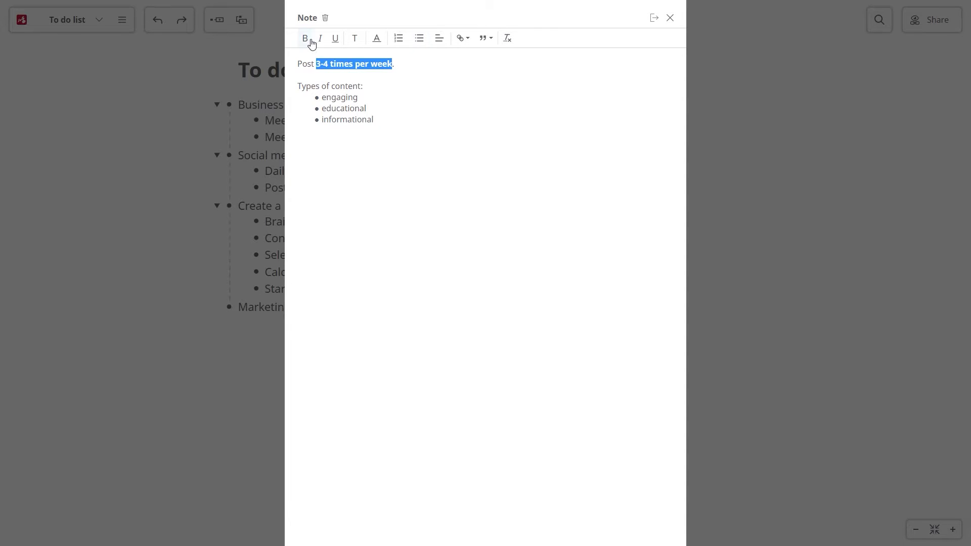
pyautogui.doubleClick(344, 107)
pyautogui.click(376, 38)
pyautogui.click(415, 55)
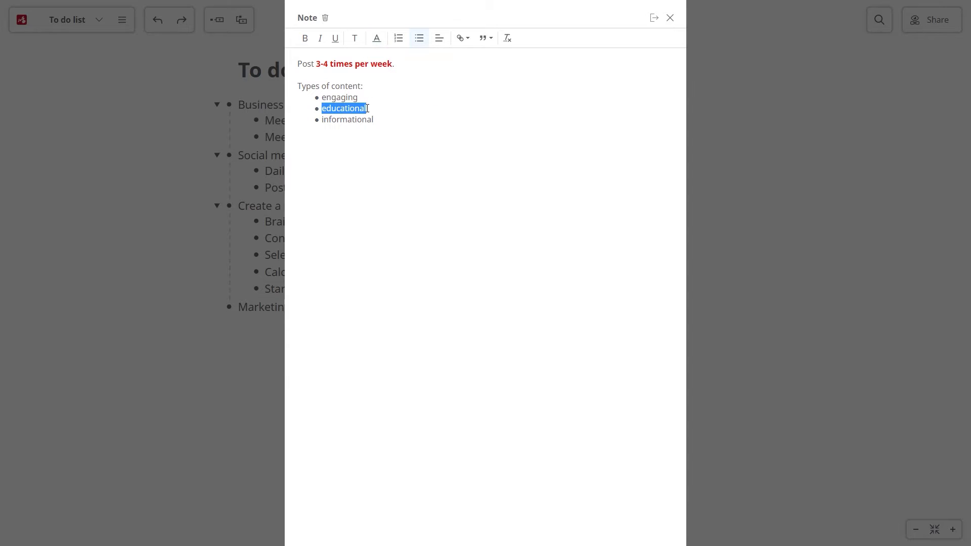
pyautogui.doubleClick(346, 119)
pyautogui.click(377, 39)
pyautogui.click(426, 74)
pyautogui.click(425, 119)
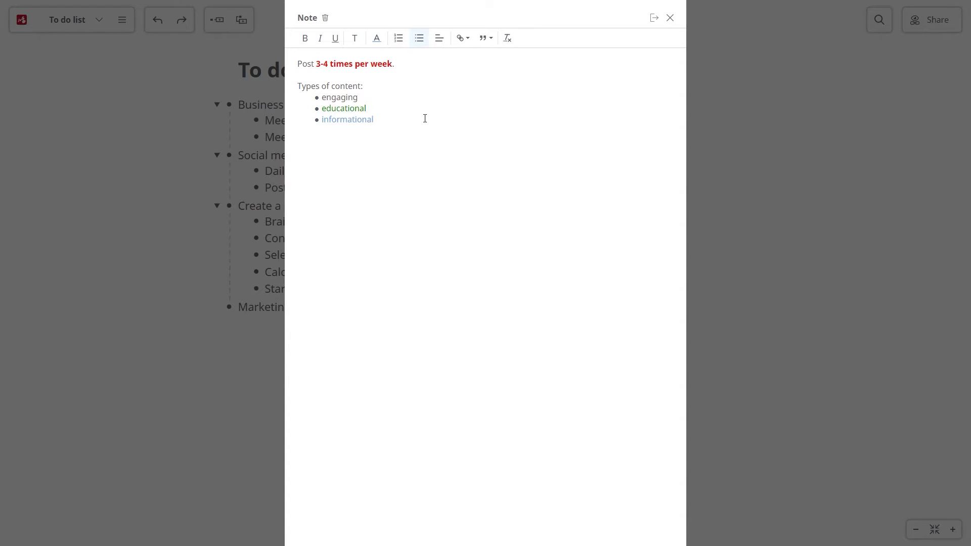
pyautogui.click(670, 18)
# Comment on Brainstorming session, colouring the 'mind map' phrase orange
pyautogui.rightClick(468, 221)
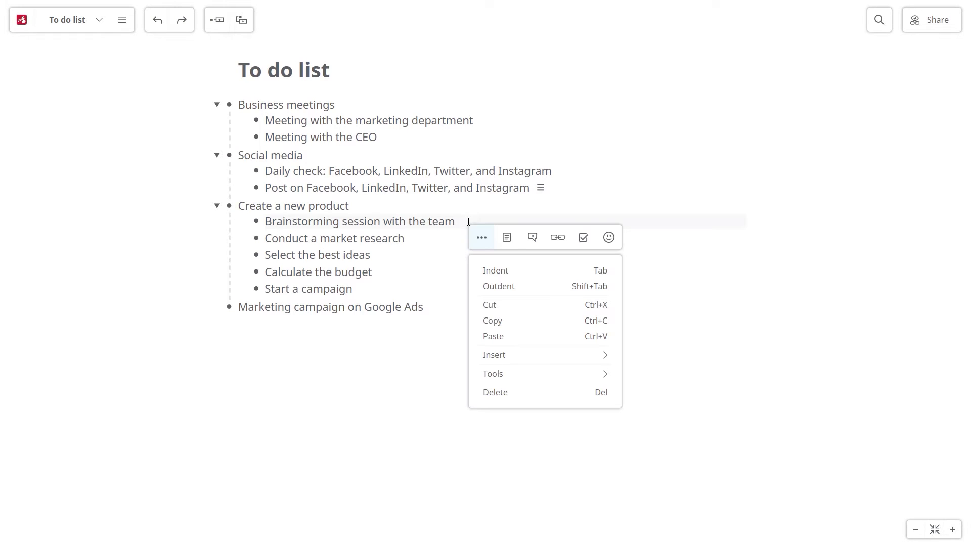
pyautogui.click(533, 238)
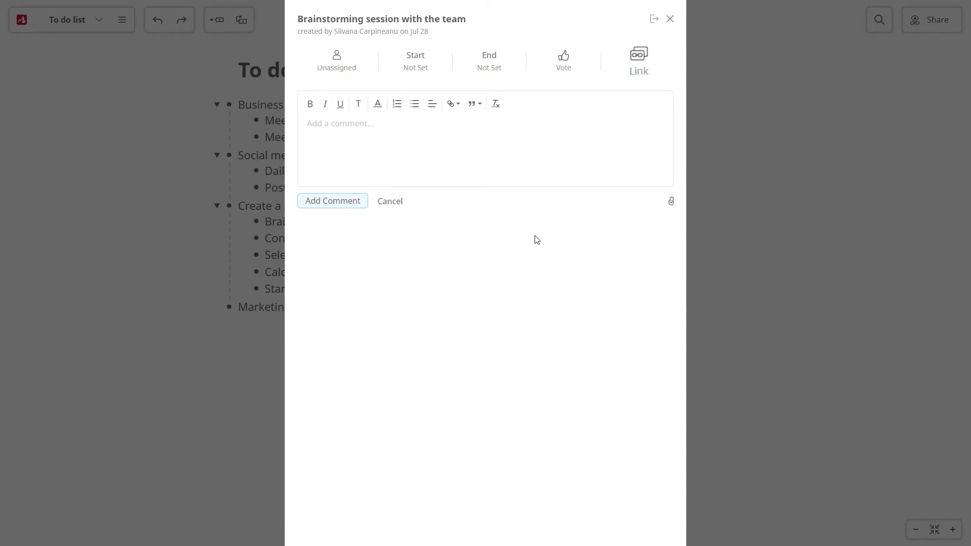
pyautogui.write("Let's create a mind map for the brainstorming session.")
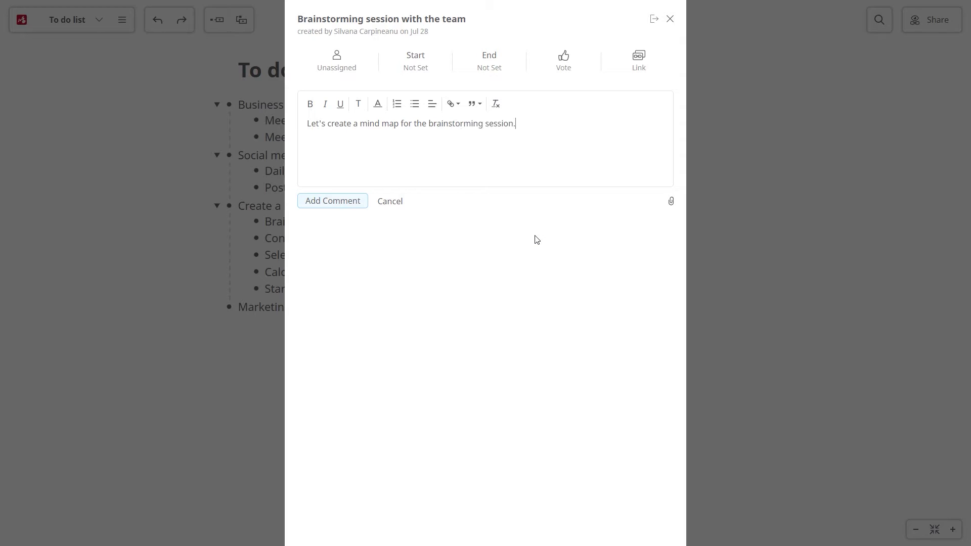
pyautogui.moveTo(361, 124); pyautogui.dragTo(398, 123)
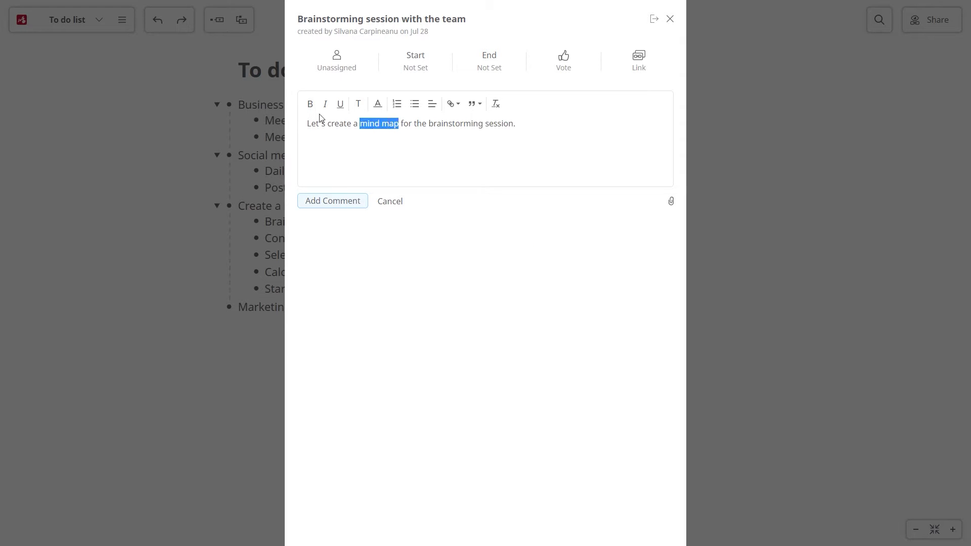
pyautogui.click(377, 104)
pyautogui.click(407, 122)
pyautogui.click(422, 142)
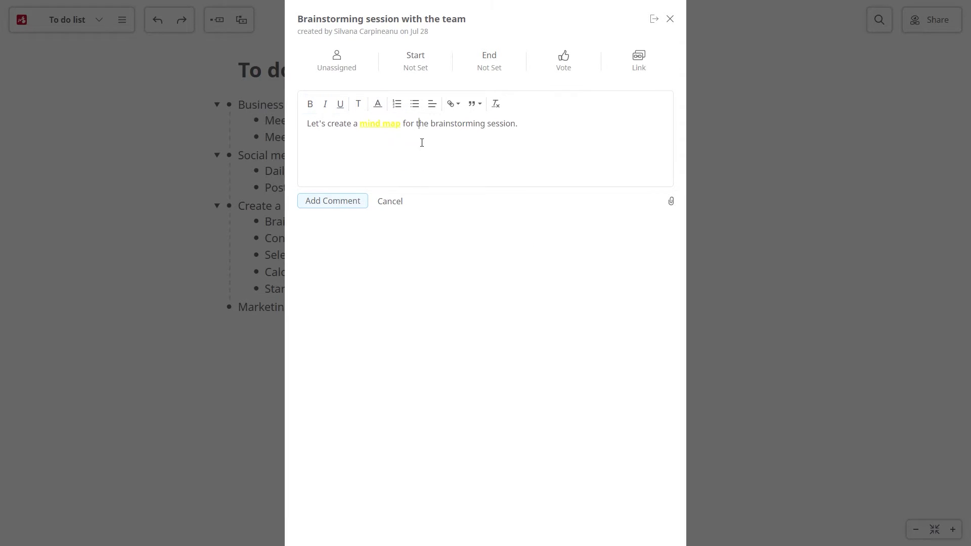
pyautogui.moveTo(401, 124); pyautogui.dragTo(360, 124)
pyautogui.click(376, 105)
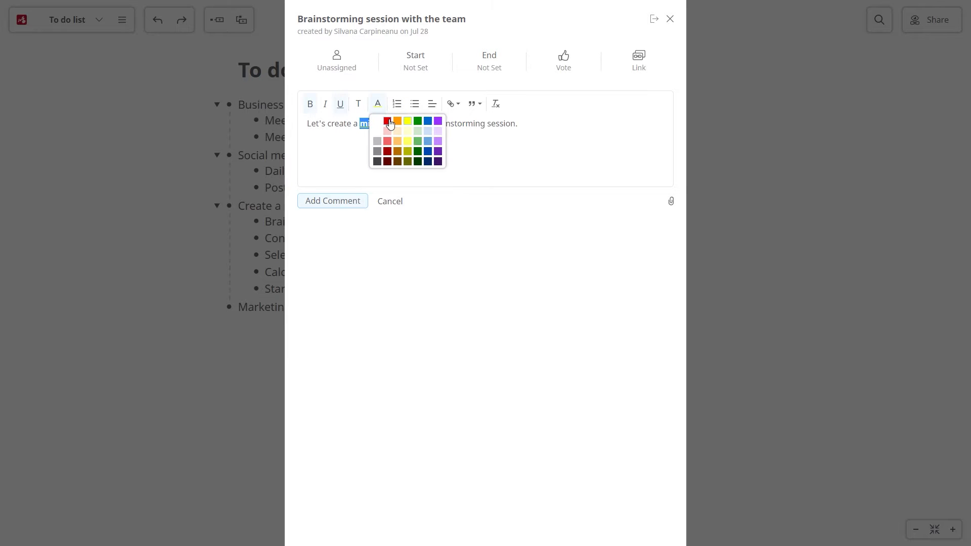
pyautogui.click(395, 121)
pyautogui.click(394, 144)
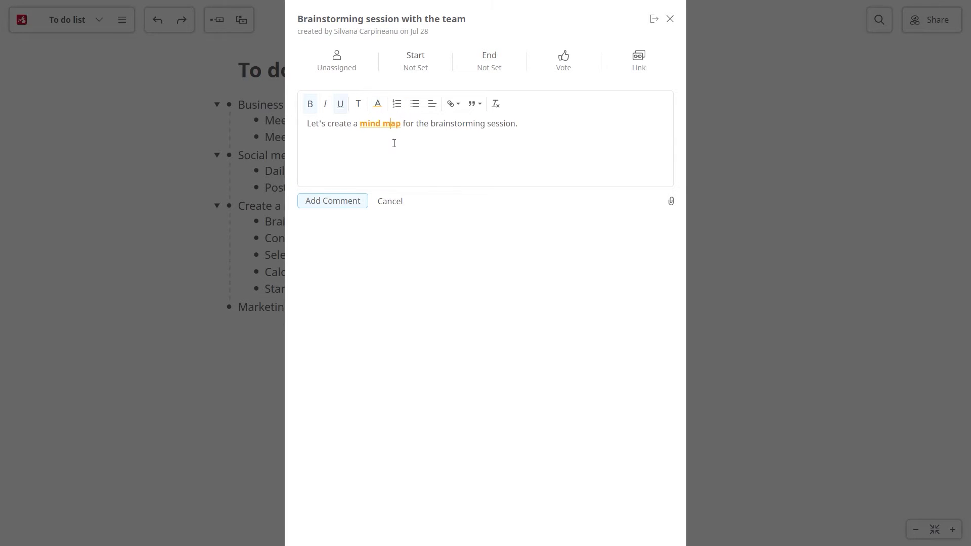
# Attach the 'Guidelines for the new product' file from the computer and post the comment
pyautogui.click(673, 202)
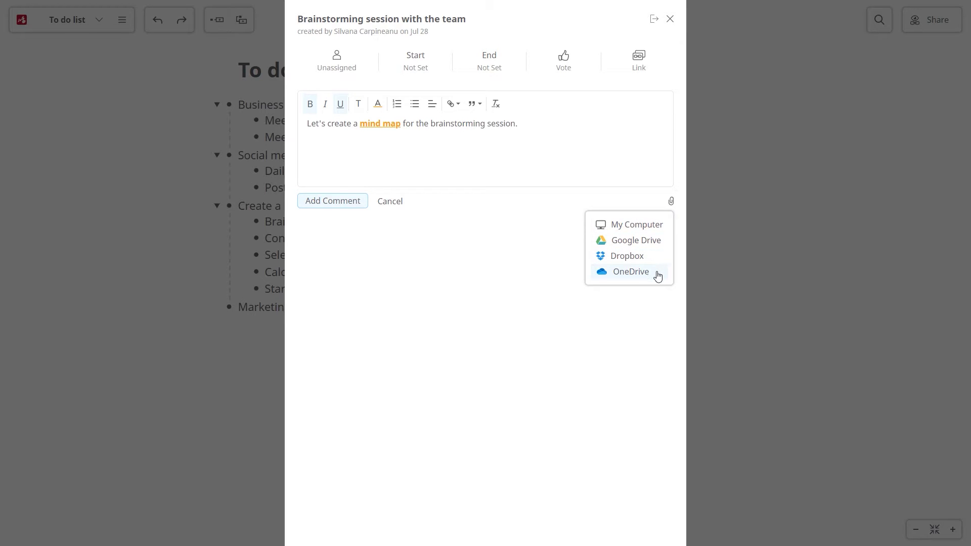
pyautogui.click(636, 225)
pyautogui.doubleClick(189, 74)
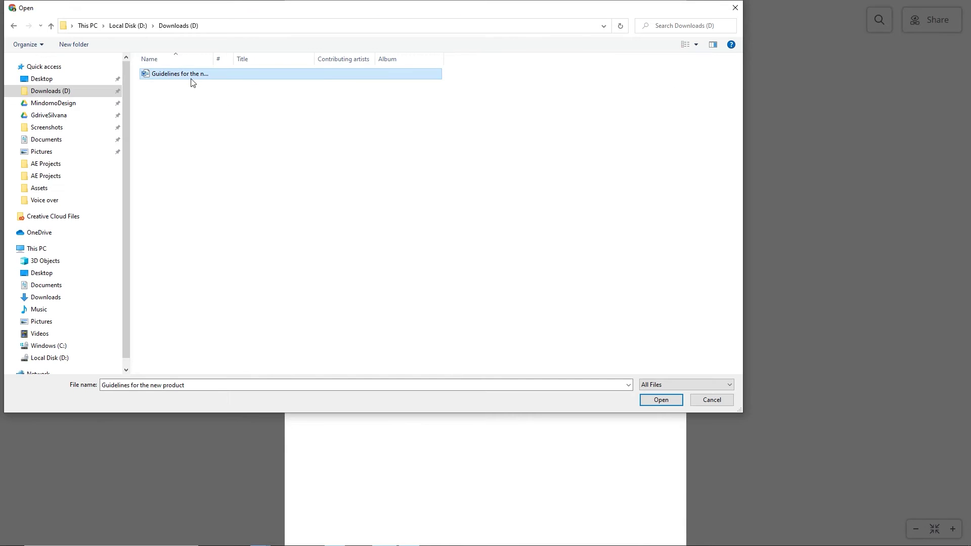
pyautogui.click(333, 230)
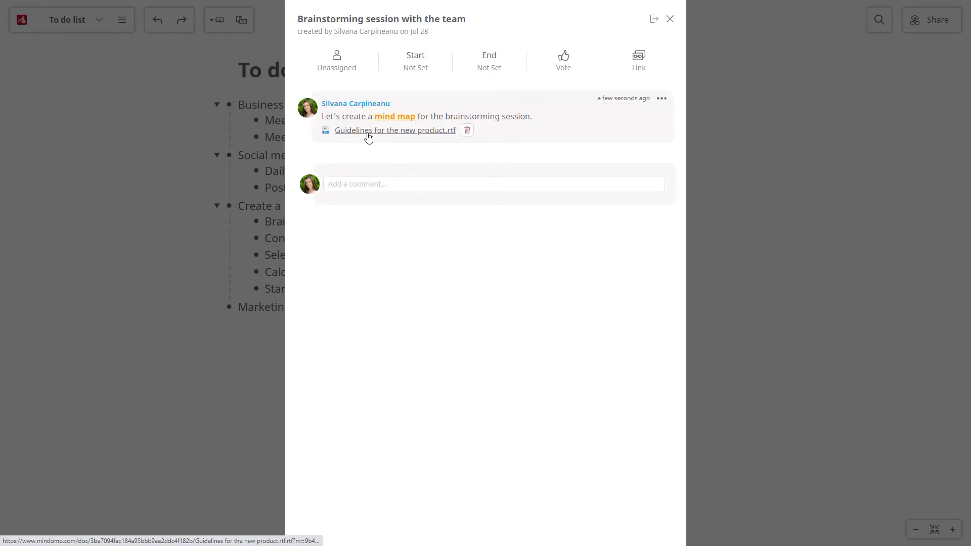
pyautogui.click(670, 18)
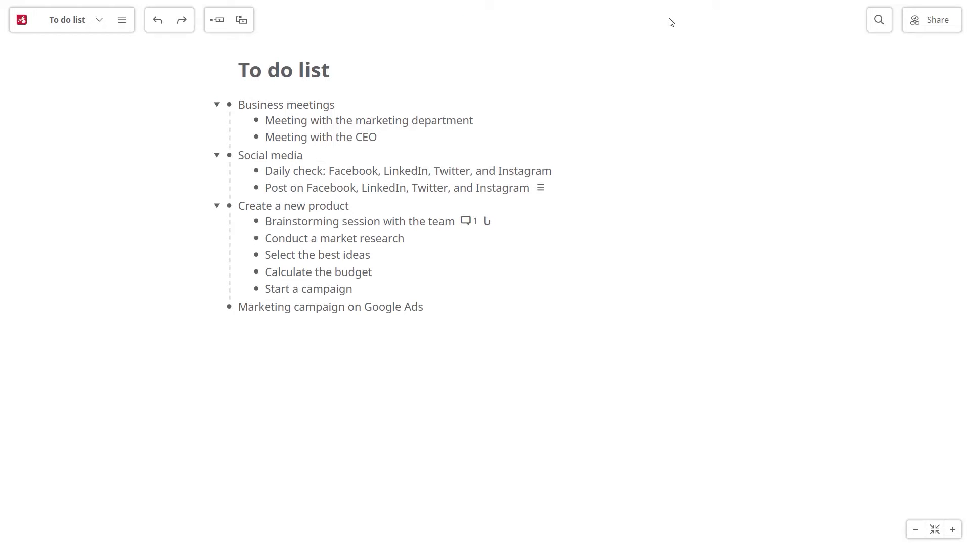
# Link Marketing campaign on Google Ads to ads.google.com
pyautogui.rightClick(435, 307)
pyautogui.click(524, 322)
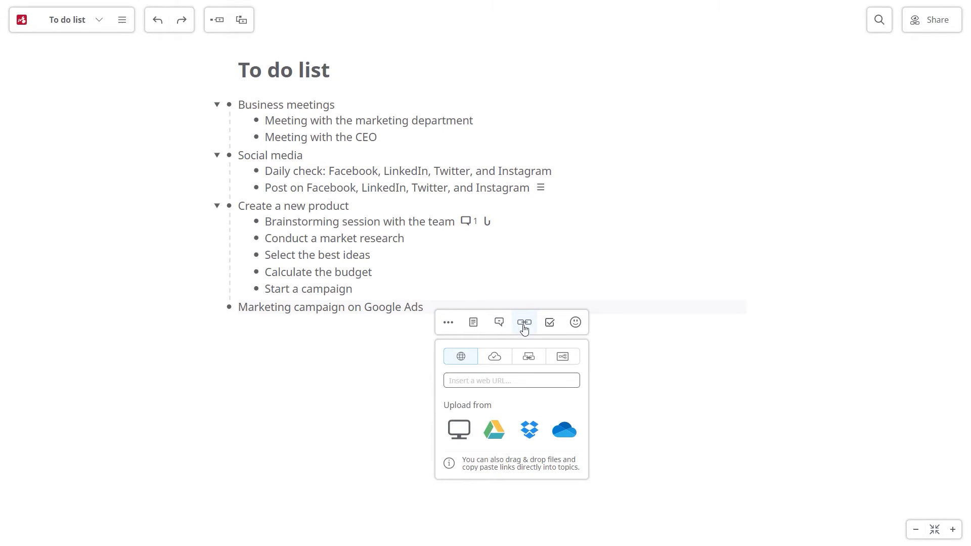
pyautogui.click(532, 379)
pyautogui.write('www.ads.google.com')
pyautogui.press('Return')
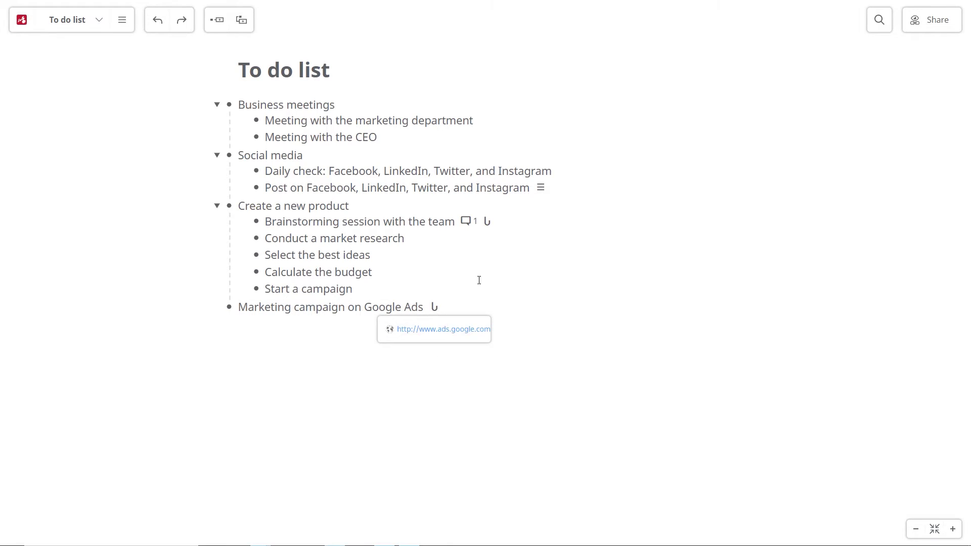
# Turn Daily check into a task assigned to myself
pyautogui.click(561, 171)
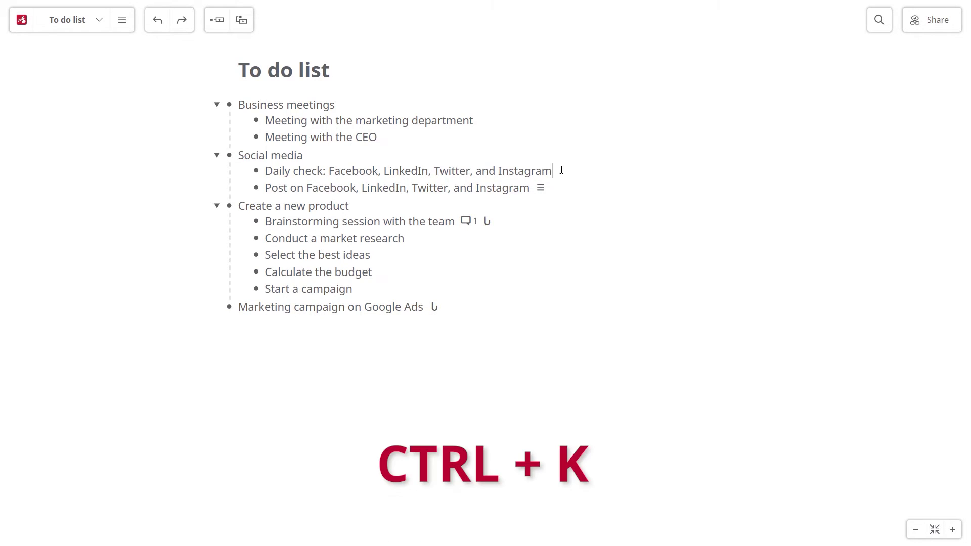
pyautogui.hotkey('ctrl', 'k')
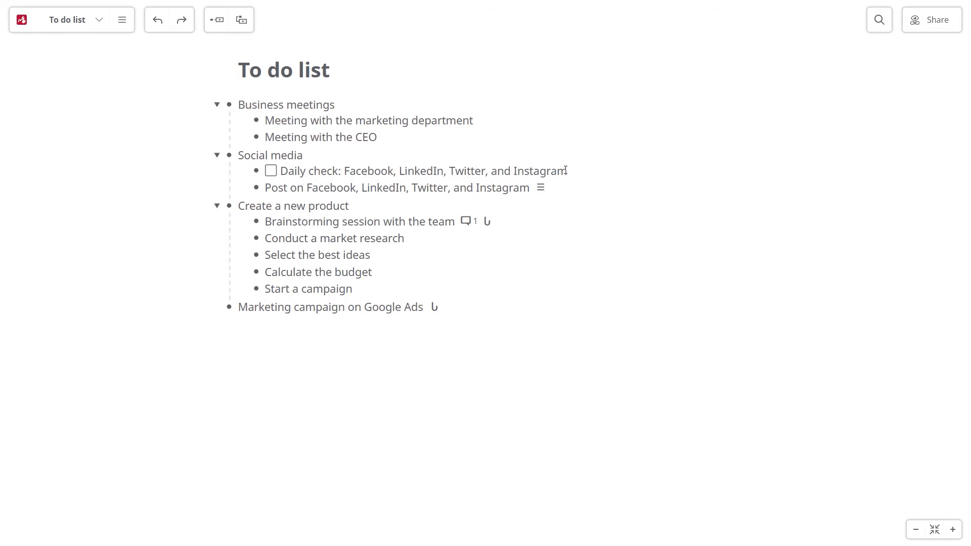
pyautogui.rightClick(566, 171)
pyautogui.click(689, 185)
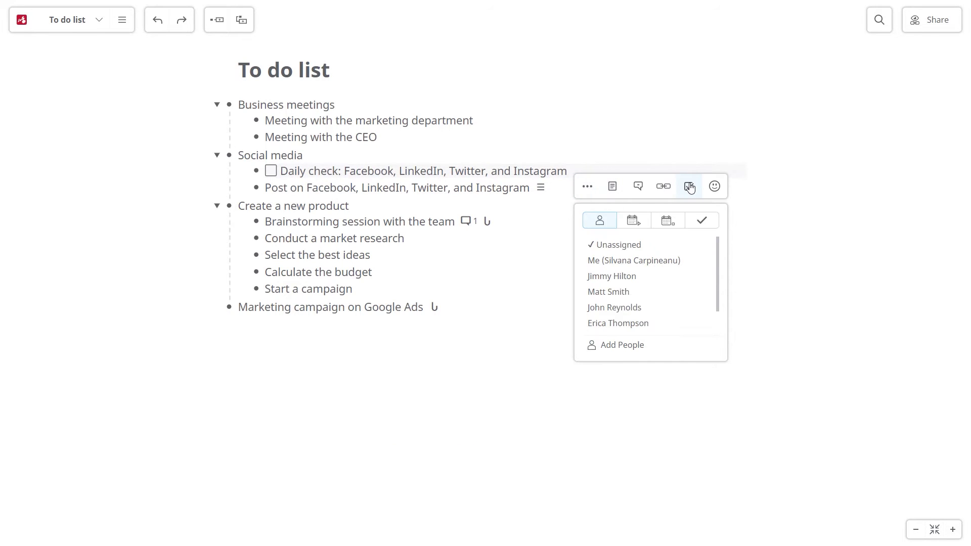
pyautogui.click(636, 260)
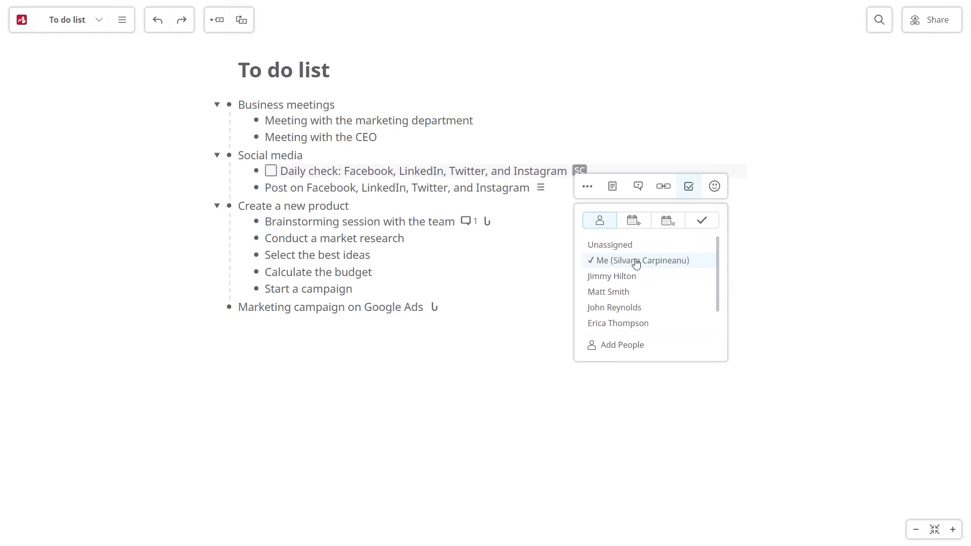
pyautogui.click(623, 345)
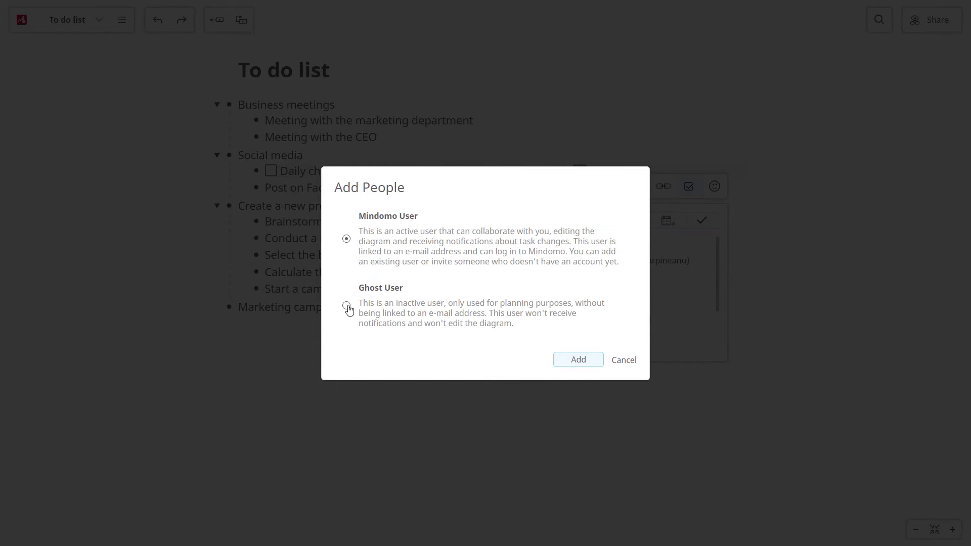
pyautogui.click(624, 360)
# Set the task's due date to July 29, repeating every weekday
pyautogui.click(595, 171)
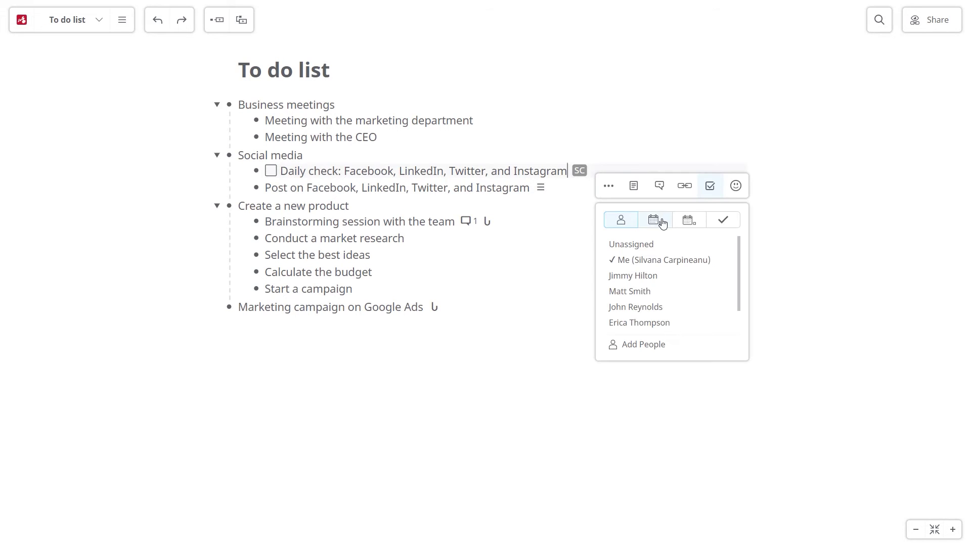
pyautogui.click(655, 220)
pyautogui.click(689, 220)
pyautogui.click(691, 334)
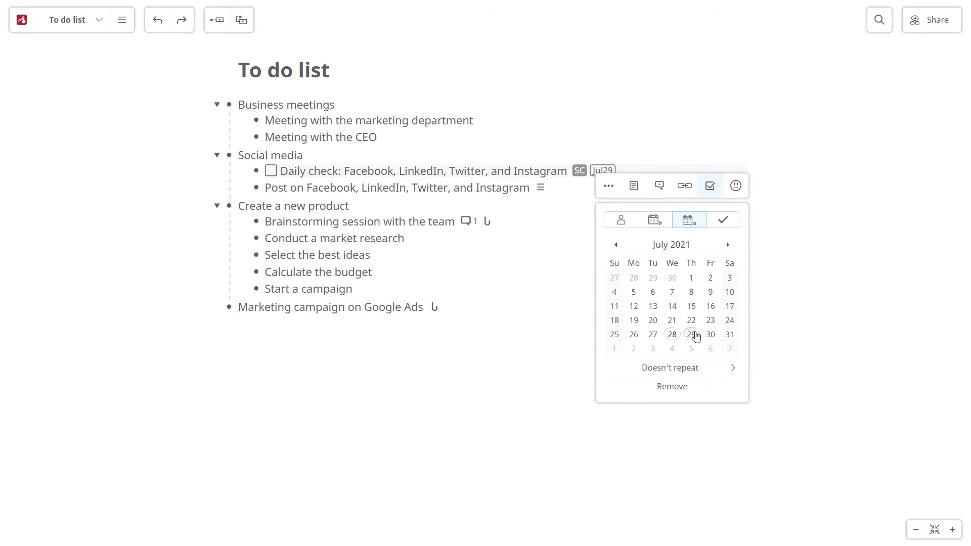
pyautogui.click(711, 367)
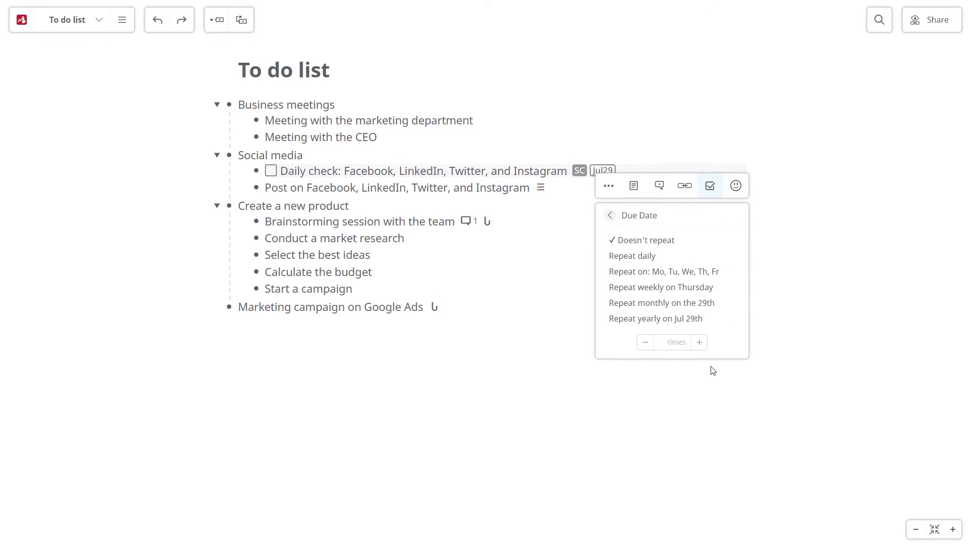
pyautogui.click(712, 271)
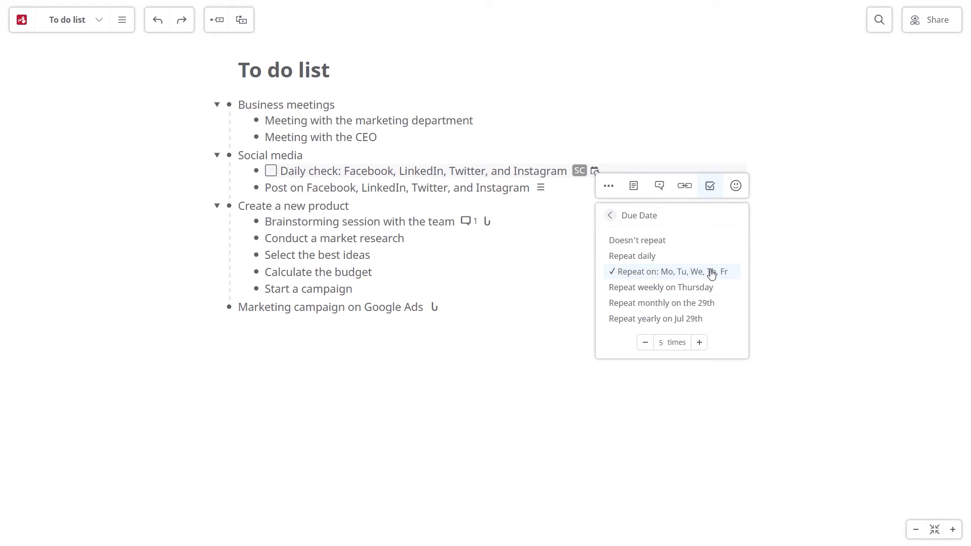
pyautogui.click(539, 297)
# Set the map's workdays to exclude Monday, for 32 hours per week
pyautogui.click(122, 20)
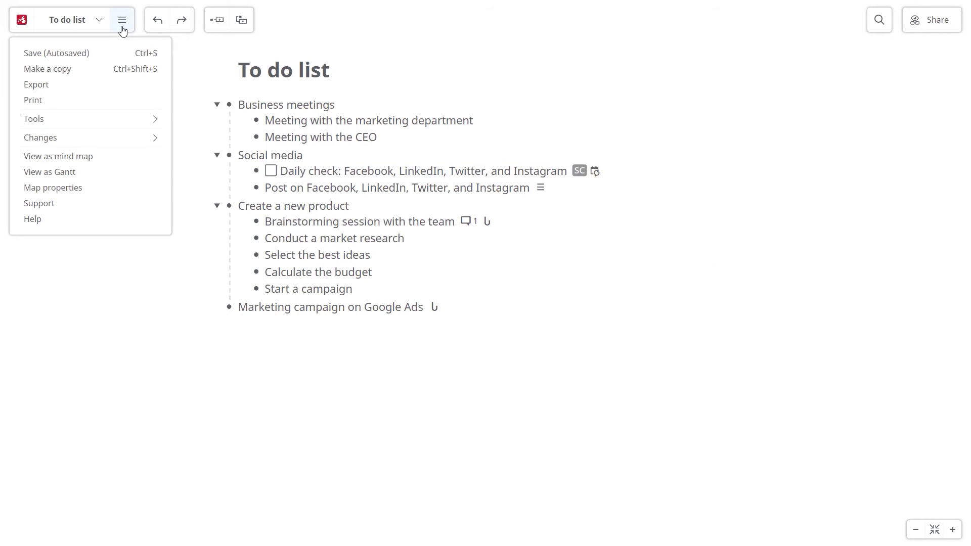
pyautogui.click(84, 188)
pyautogui.click(587, 179)
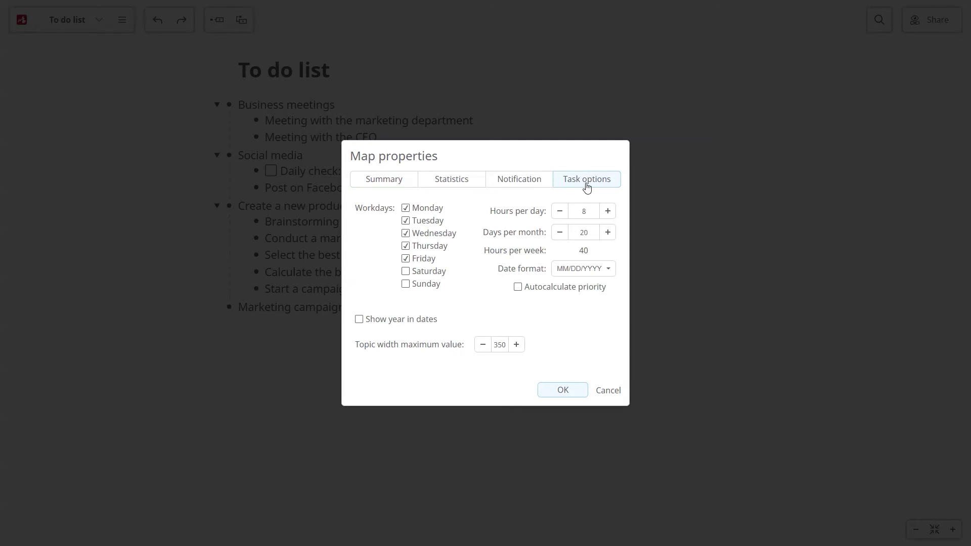
pyautogui.click(406, 207)
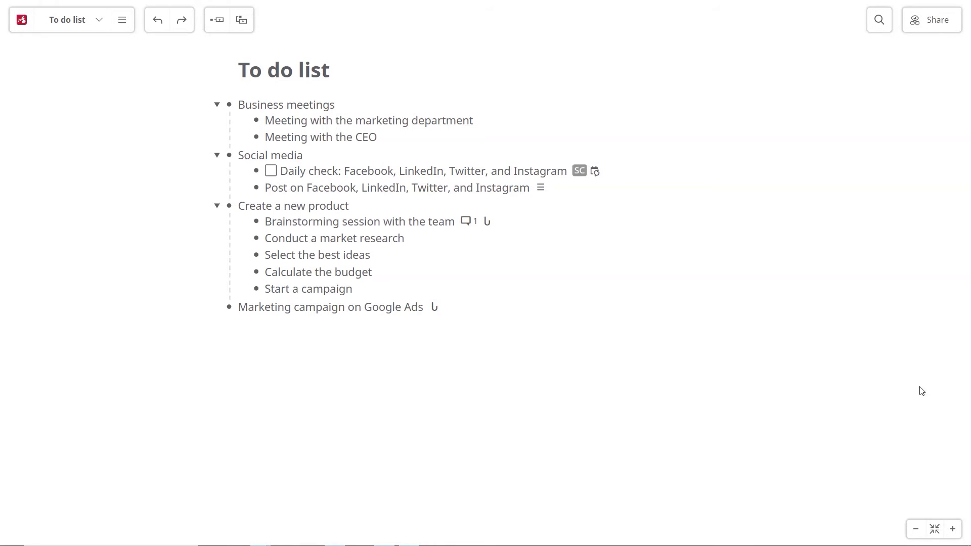
# Add the light bulb 'idea' icon to Select the best ideas
pyautogui.rightClick(419, 268)
pyautogui.click(540, 266)
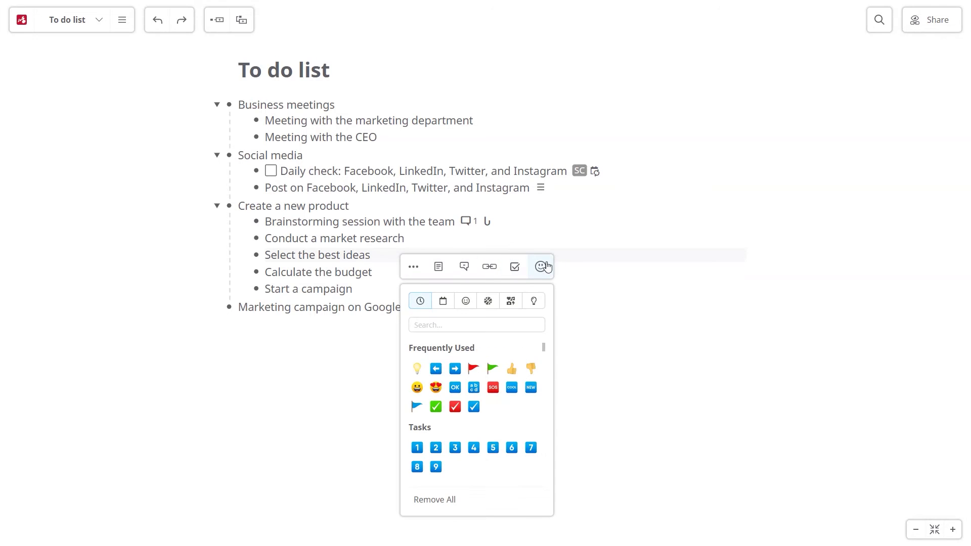
pyautogui.write('idea')
pyautogui.click(416, 369)
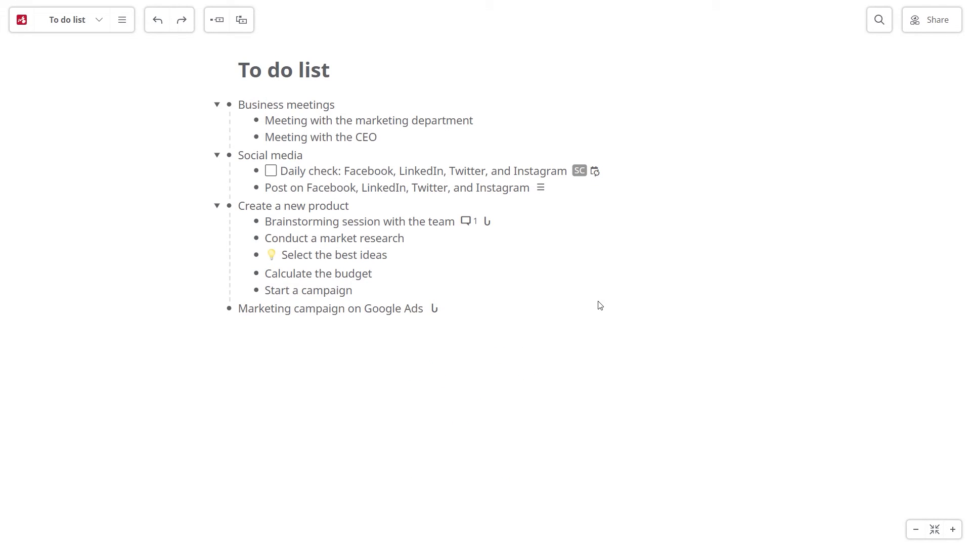
# Give Business meetings the Tasks priority-one icon
pyautogui.rightClick(347, 105)
pyautogui.tripleClick(389, 179)
pyautogui.press('BackSpace')
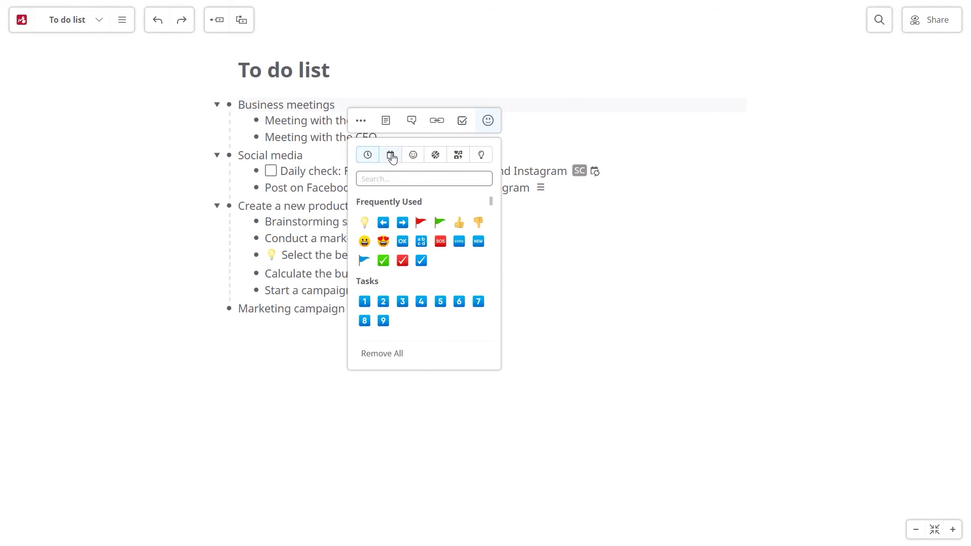
pyautogui.click(365, 303)
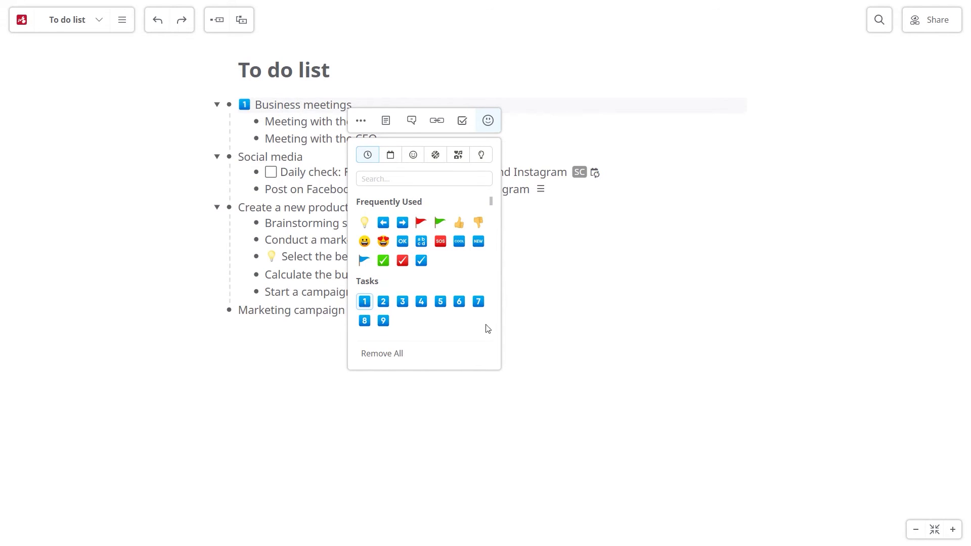
pyautogui.click(604, 358)
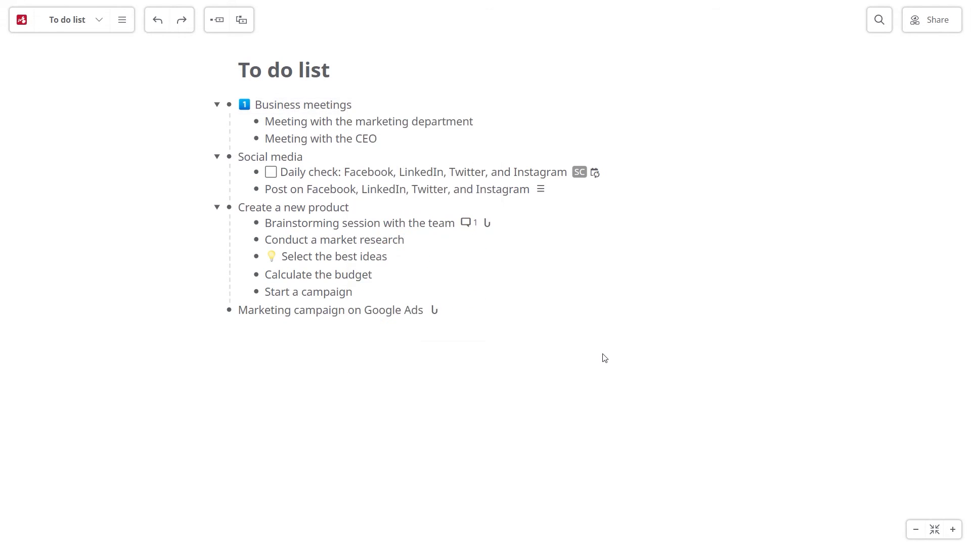
# Search for Facebook, then filter to priority-one items and remove the filter
pyautogui.click(879, 20)
pyautogui.write('Facebook')
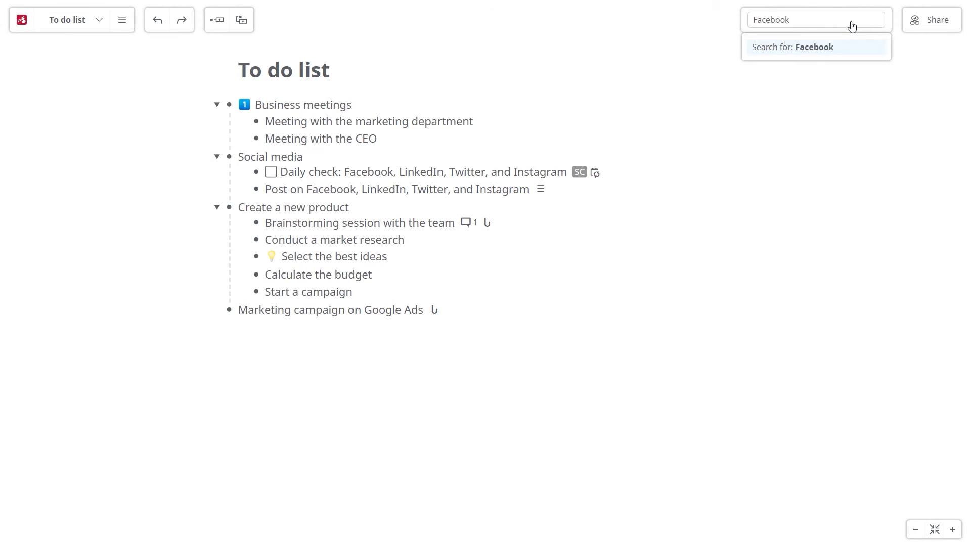
pyautogui.press('Return')
pyautogui.click(849, 20)
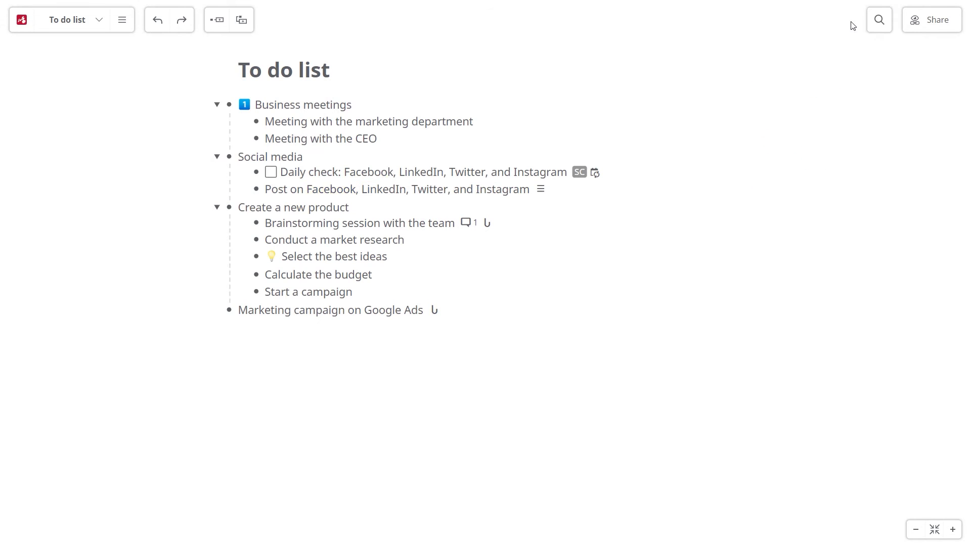
pyautogui.click(879, 19)
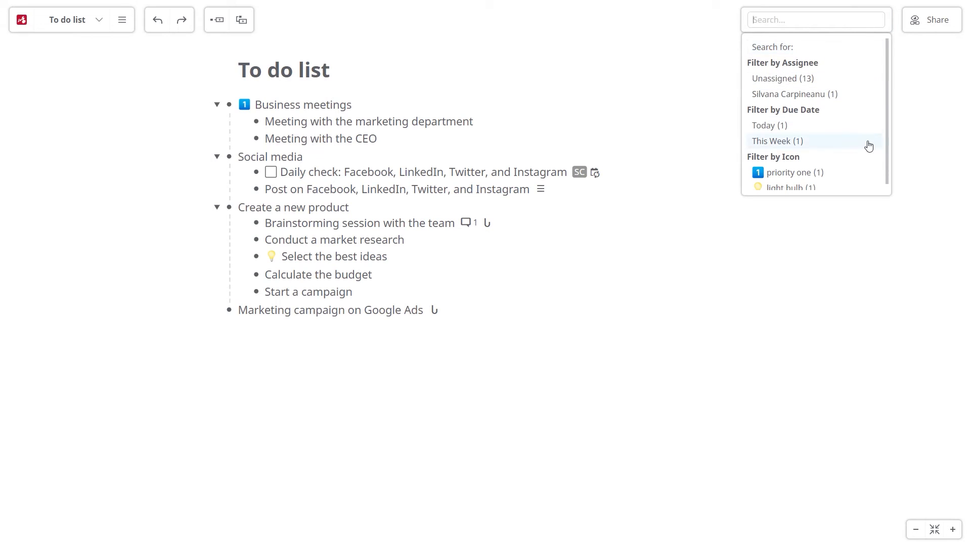
pyautogui.scroll(-1, 888, 151)
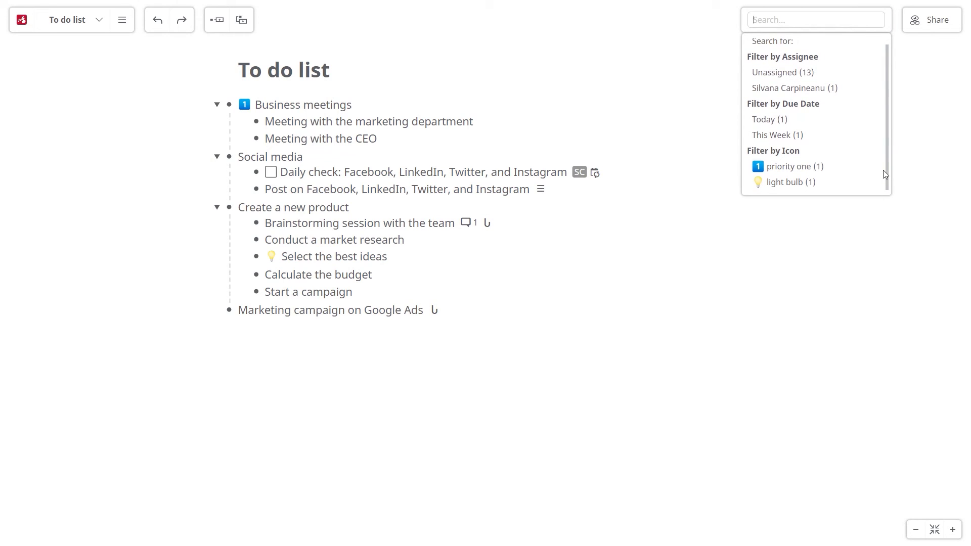
pyautogui.click(847, 169)
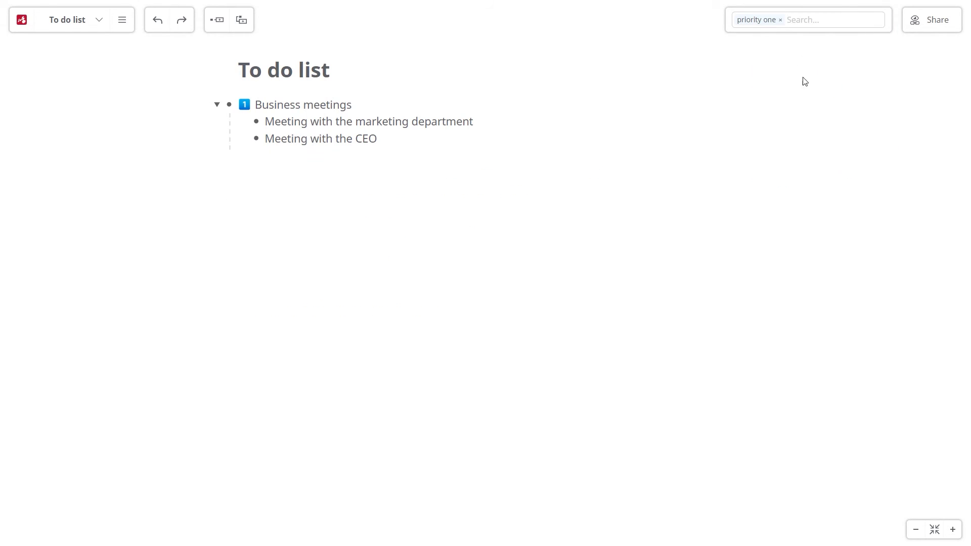
pyautogui.click(780, 20)
pyautogui.click(708, 105)
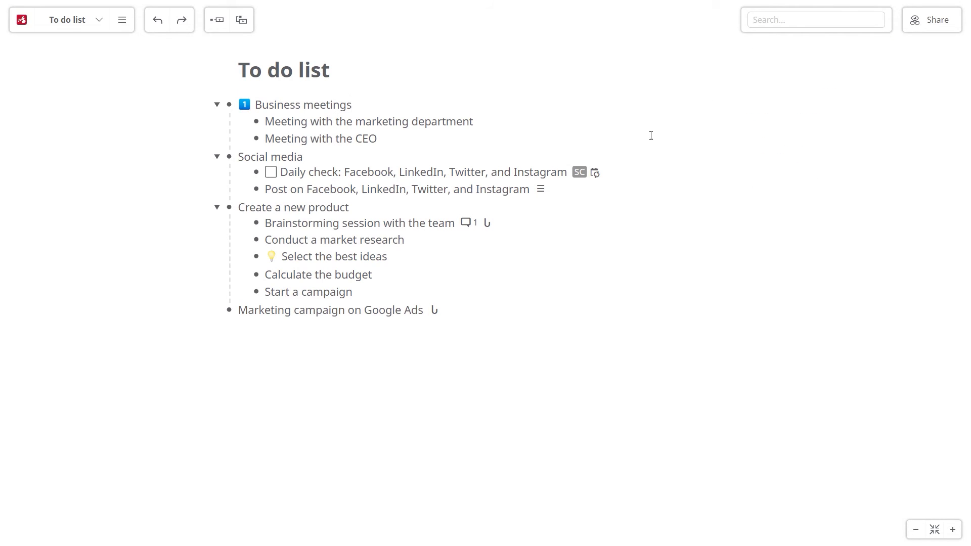
# Focus on Create a new product with F6, then return to the full list
pyautogui.press('F6')
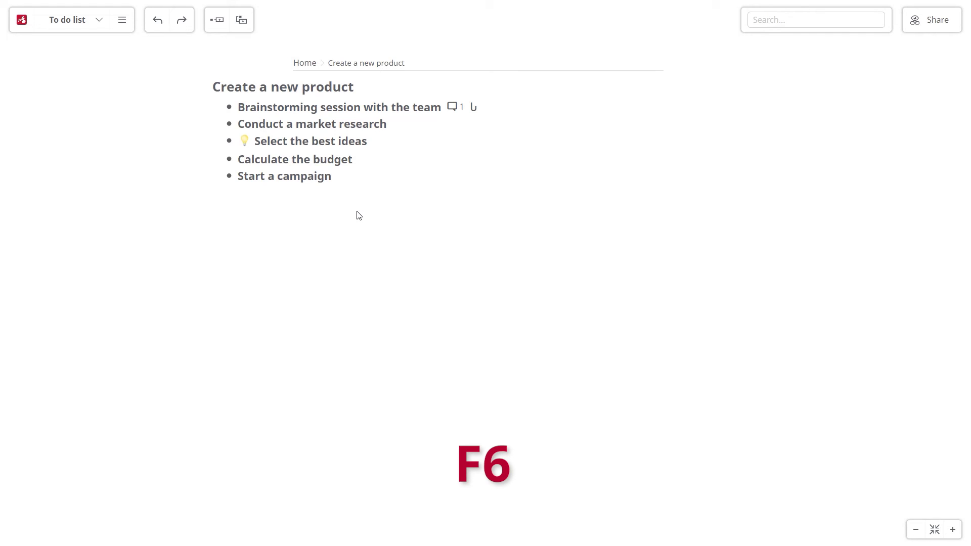
pyautogui.press('F6')
pyautogui.click(122, 20)
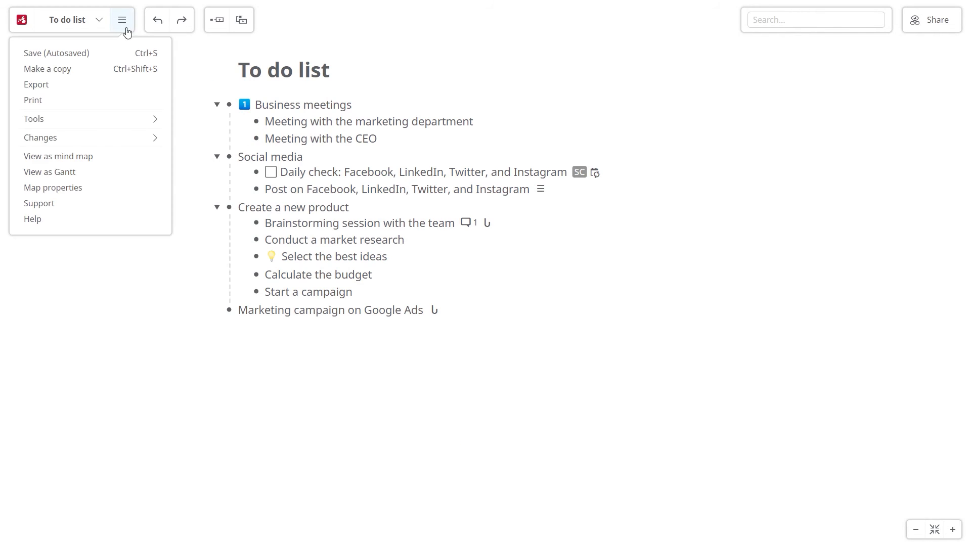
# Review the Print to PDF and Export (Mind Map, Excel) options, cancelling both
pyautogui.click(94, 105)
pyautogui.click(609, 317)
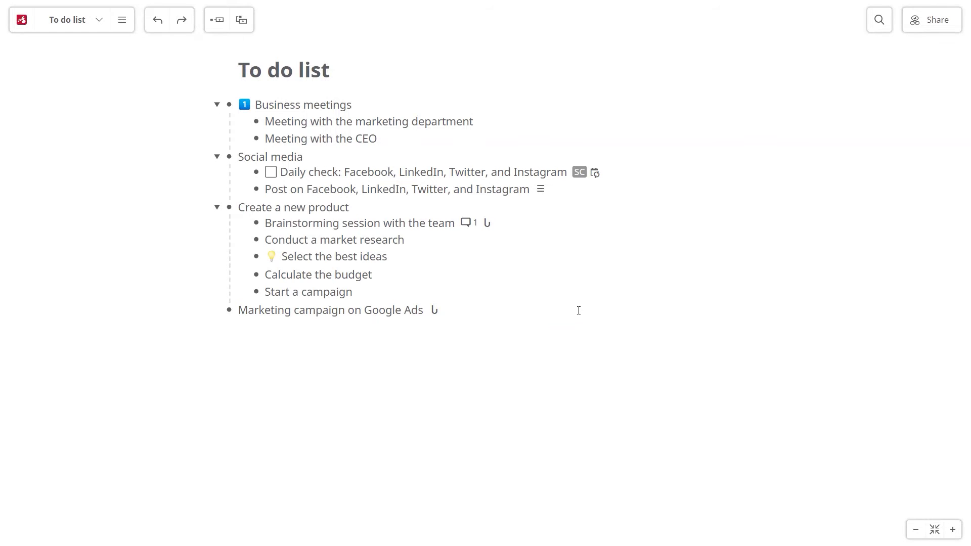
pyautogui.click(123, 19)
pyautogui.click(118, 86)
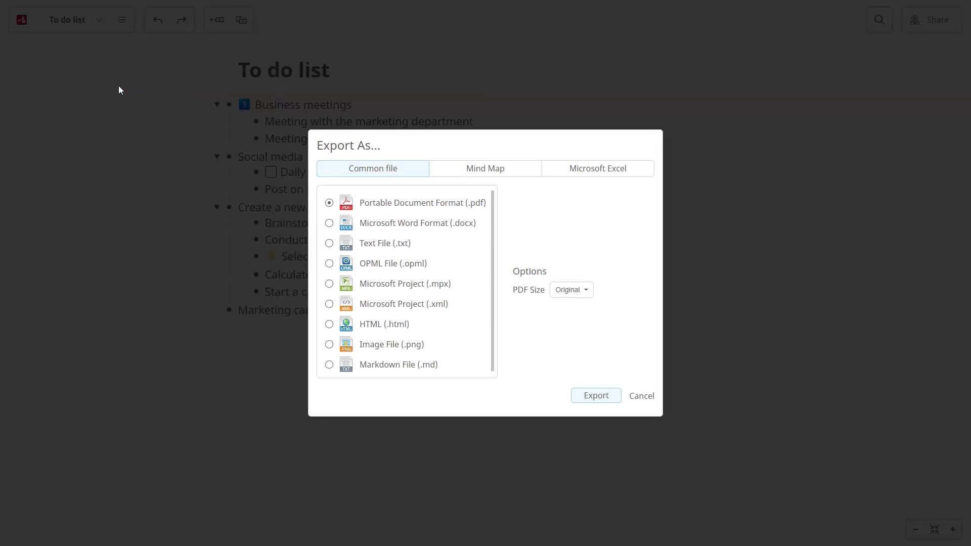
pyautogui.click(524, 168)
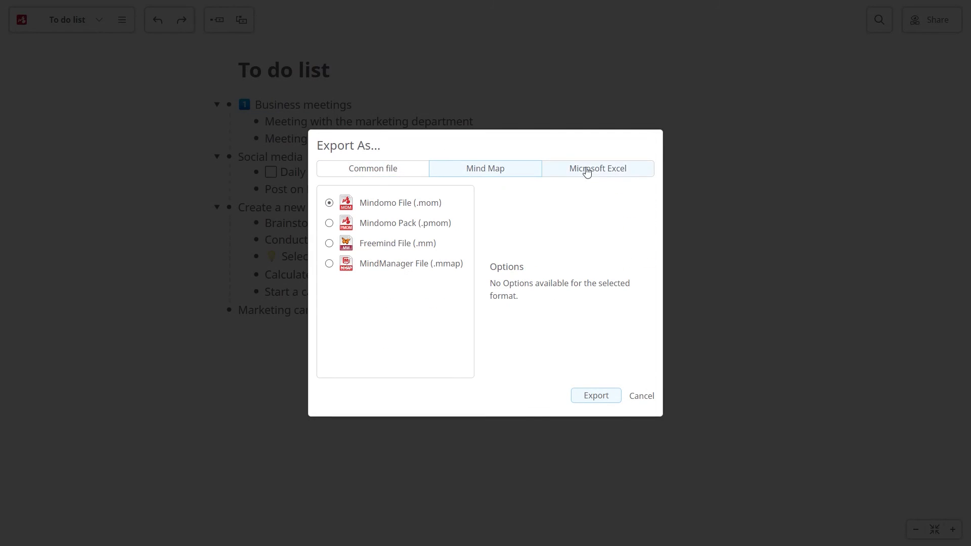
pyautogui.click(598, 168)
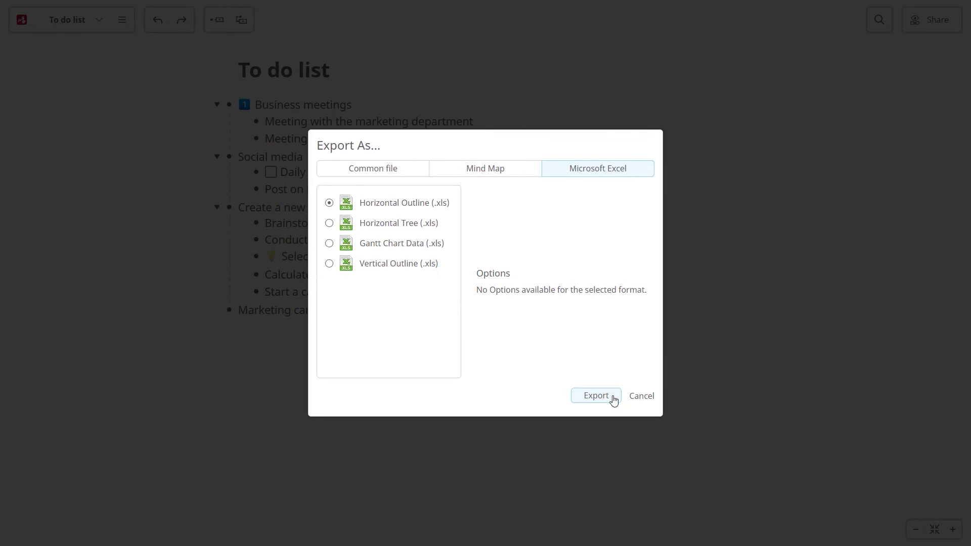
pyautogui.click(642, 396)
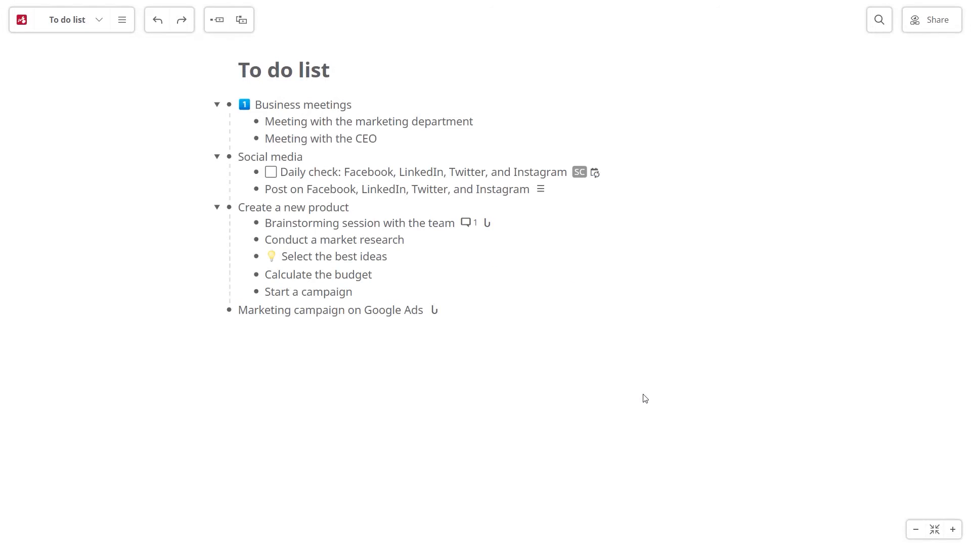
# Switch the to-do list to the mind map view
pyautogui.click(122, 19)
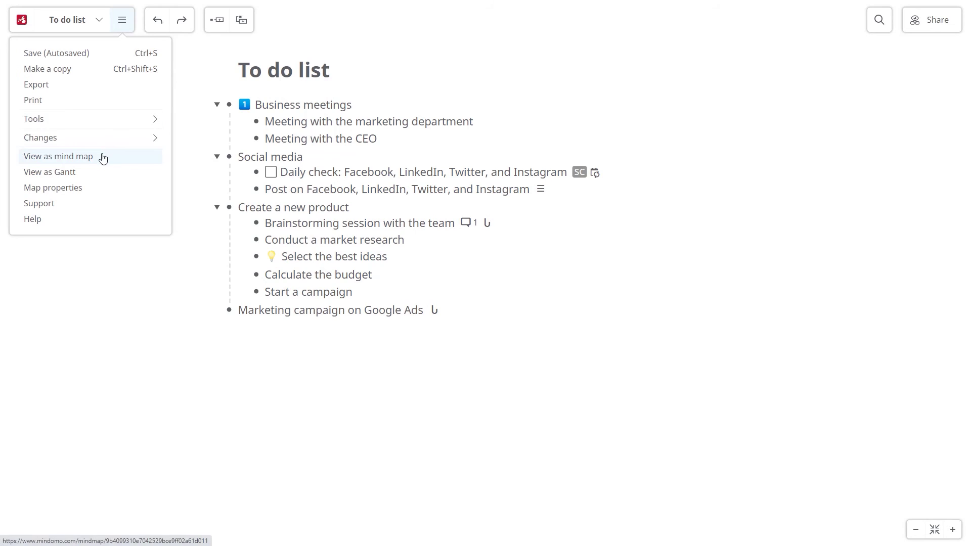
pyautogui.click(59, 156)
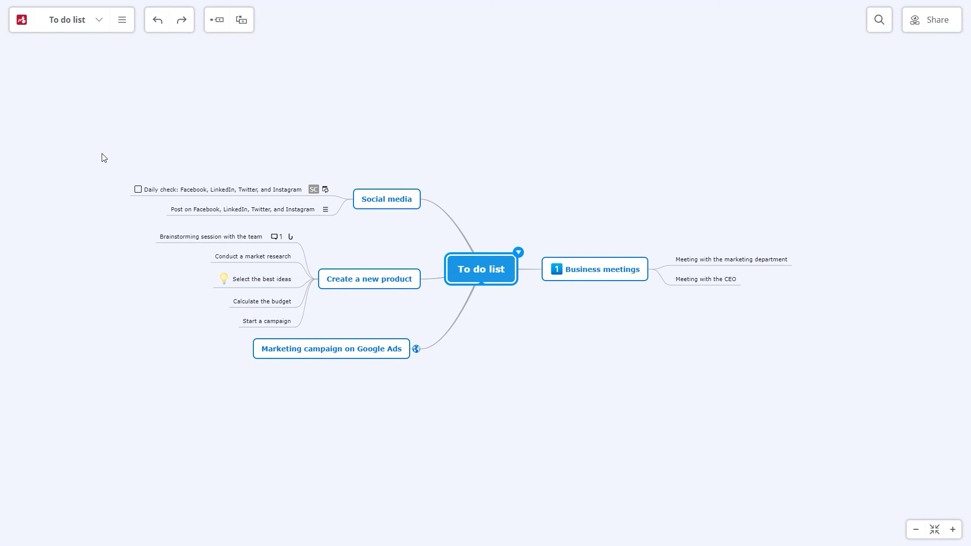
pyautogui.click(121, 19)
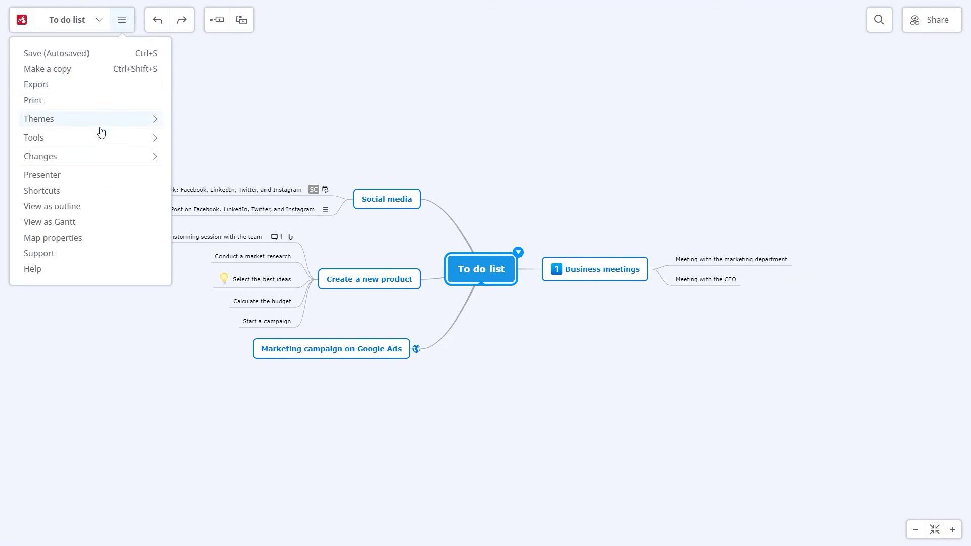
# Switch to the Gantt view and adjust the task table and July–August 2021 timeline split
pyautogui.click(96, 223)
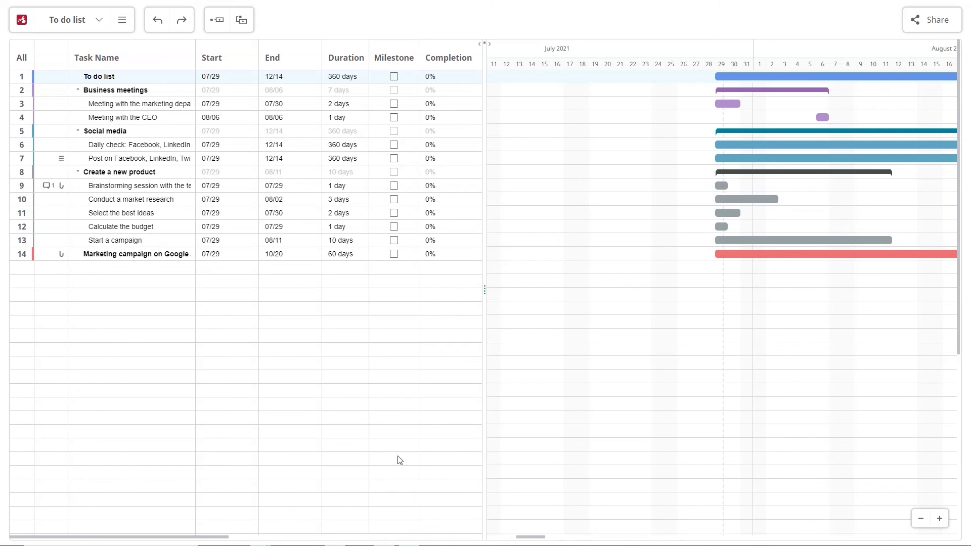
pyautogui.moveTo(528, 540); pyautogui.dragTo(538, 541)
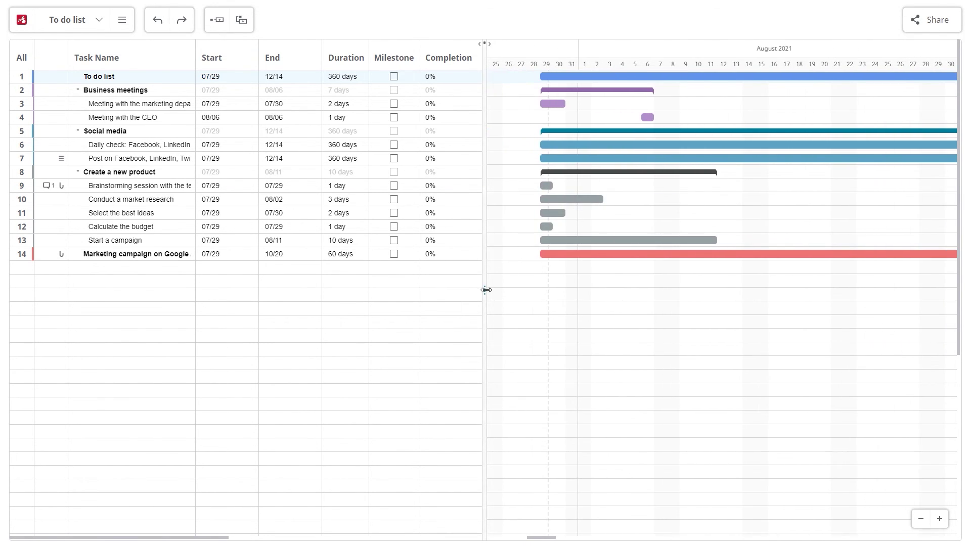
pyautogui.moveTo(485, 289)
pyautogui.mouseDown()
pyautogui.moveTo(529, 289)
pyautogui.moveTo(477, 293)
pyautogui.mouseUp()
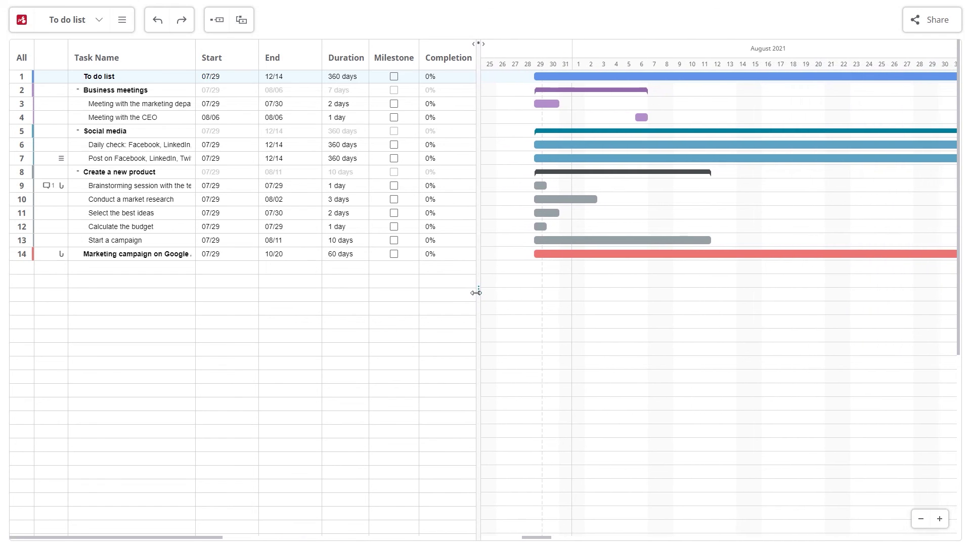
pyautogui.click(122, 19)
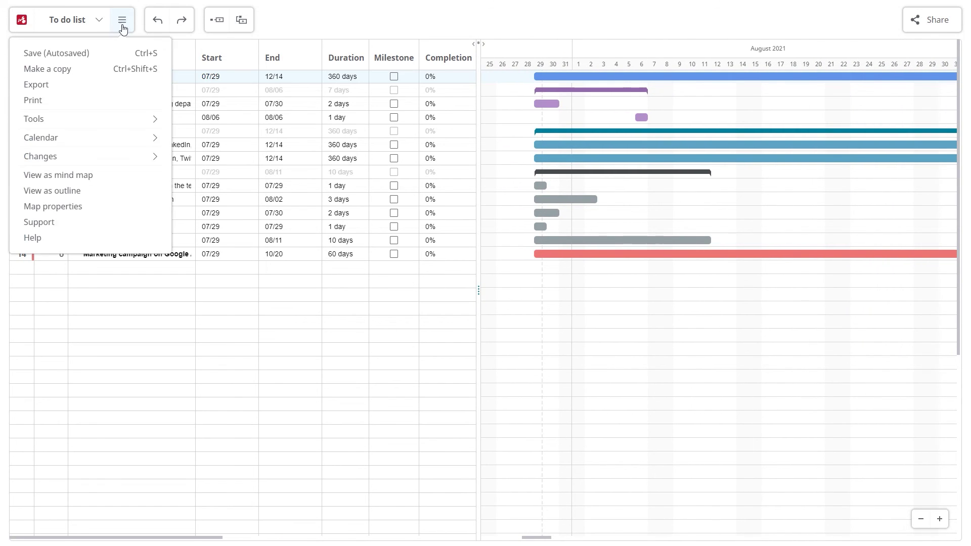
# Switch the To do list back to outline view, showing each item's date tags
pyautogui.click(132, 192)
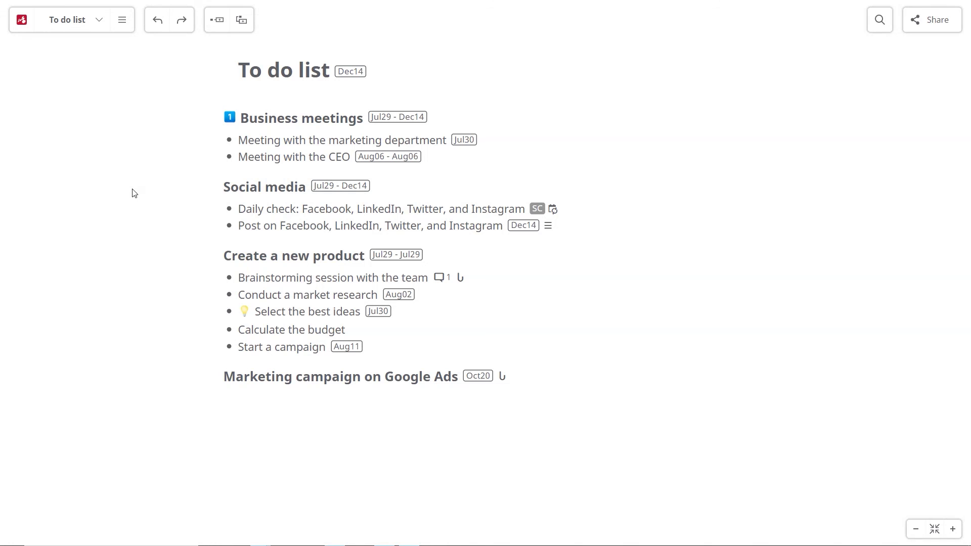